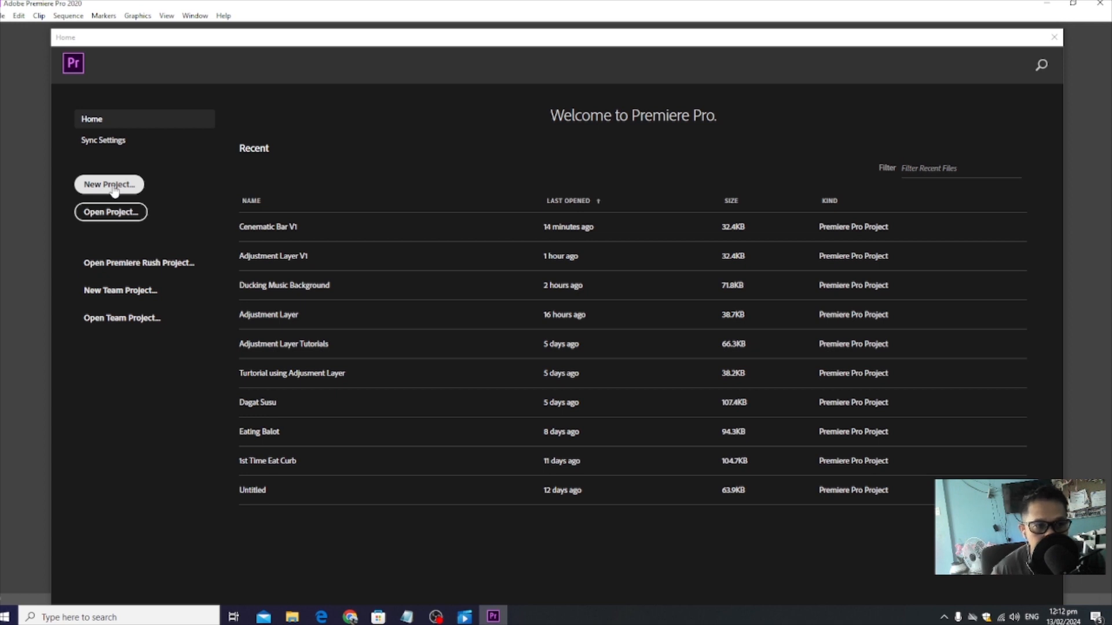
# Create a new project named Ducking with the default location and settings
pyautogui.click(112, 187)
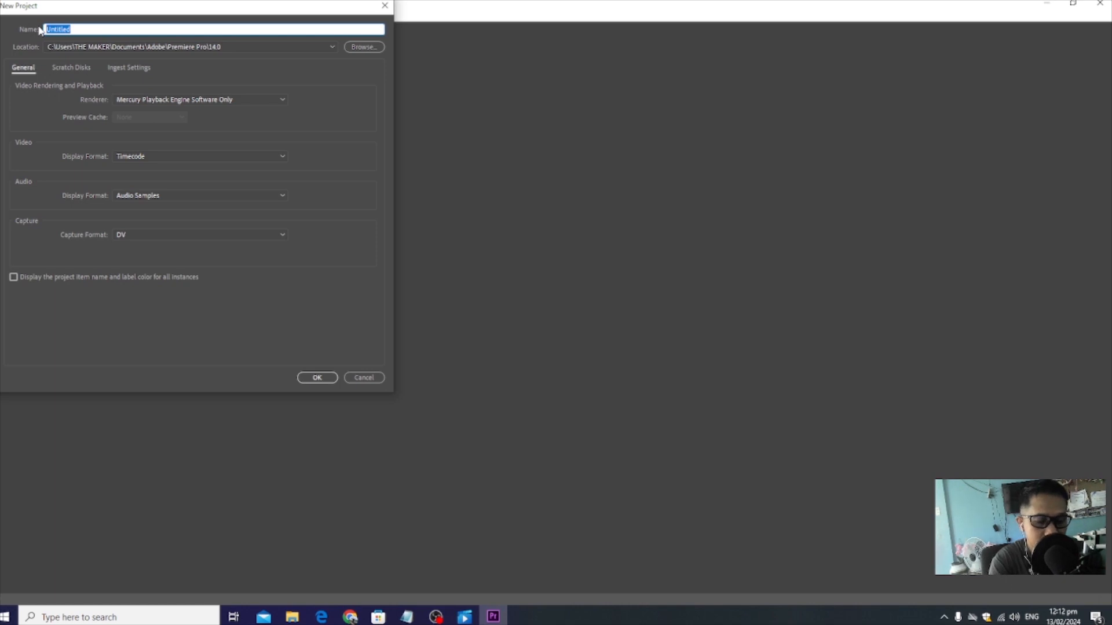
pyautogui.write('Ducki')
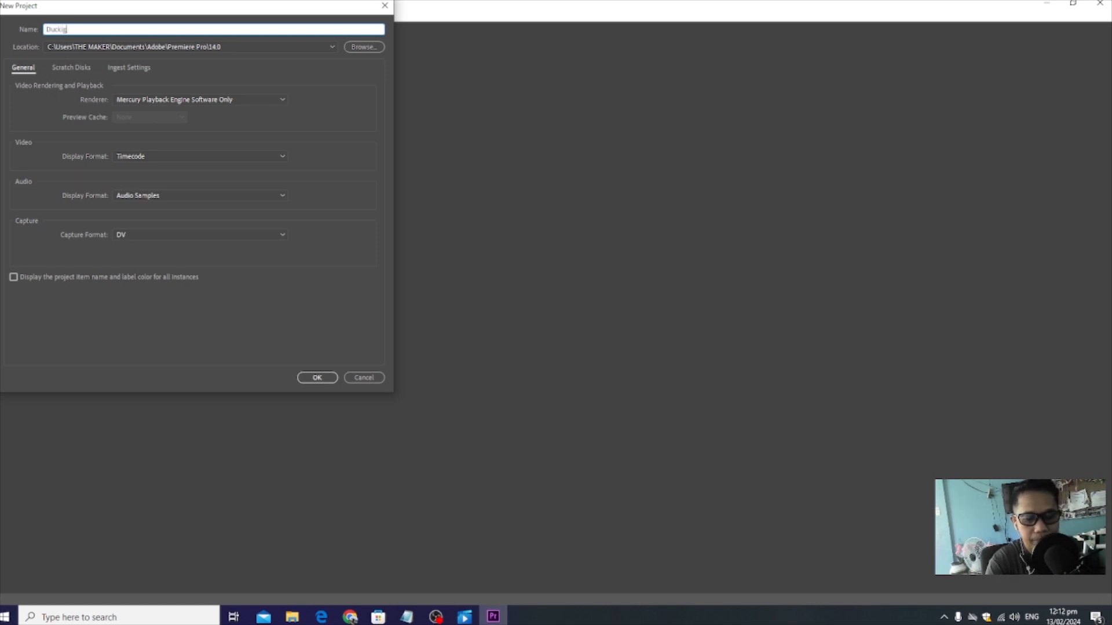
pyautogui.write('ng')
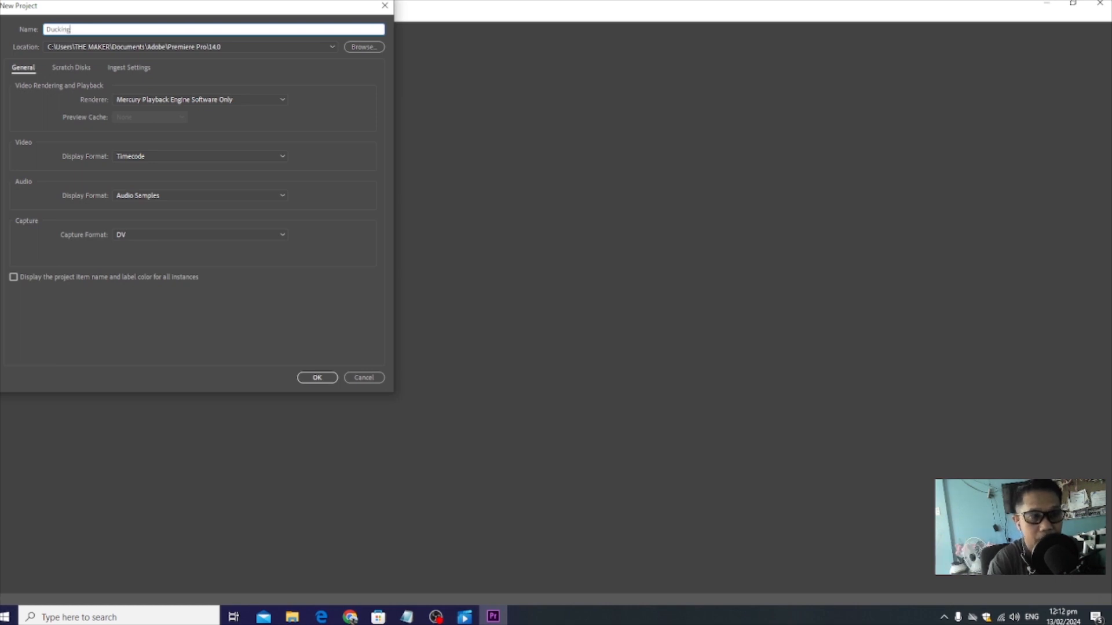
pyautogui.click(329, 376)
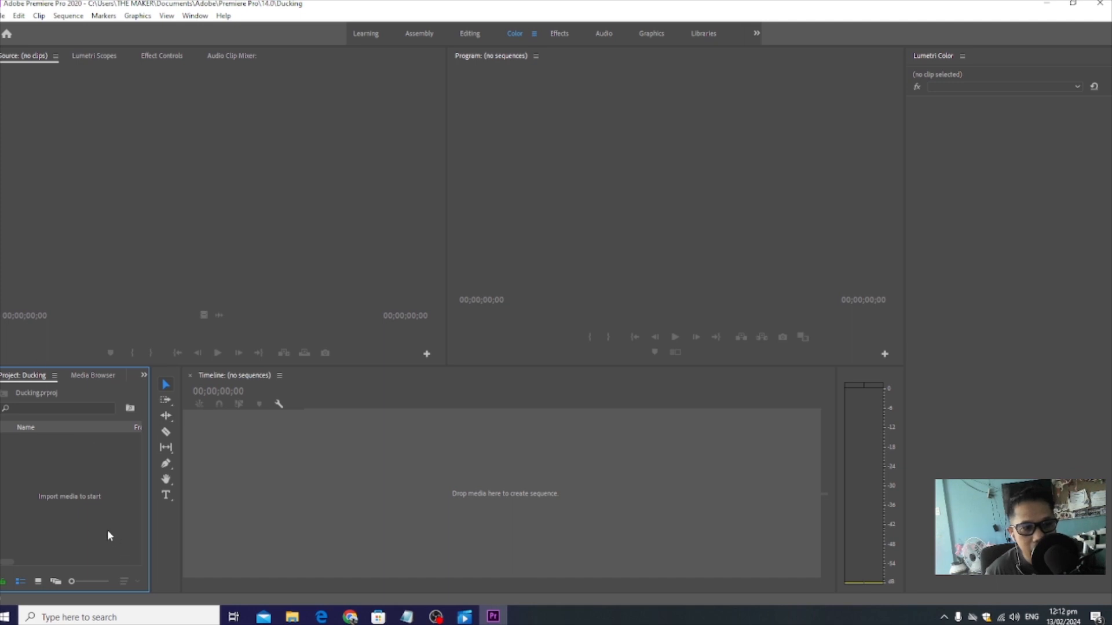
pyautogui.rightClick(61, 476)
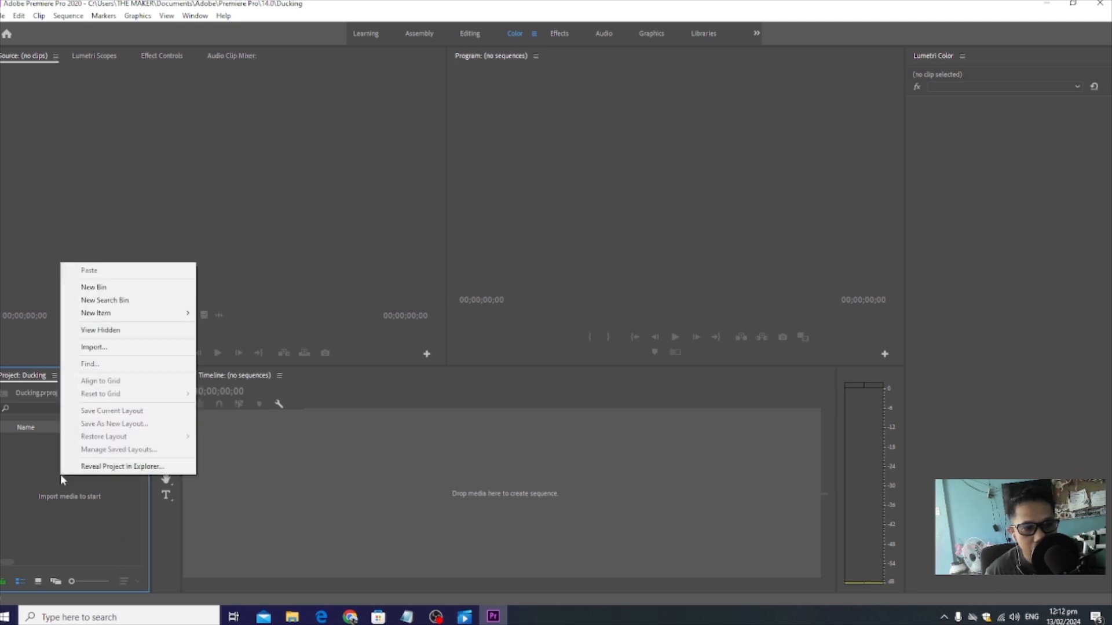
pyautogui.click(124, 348)
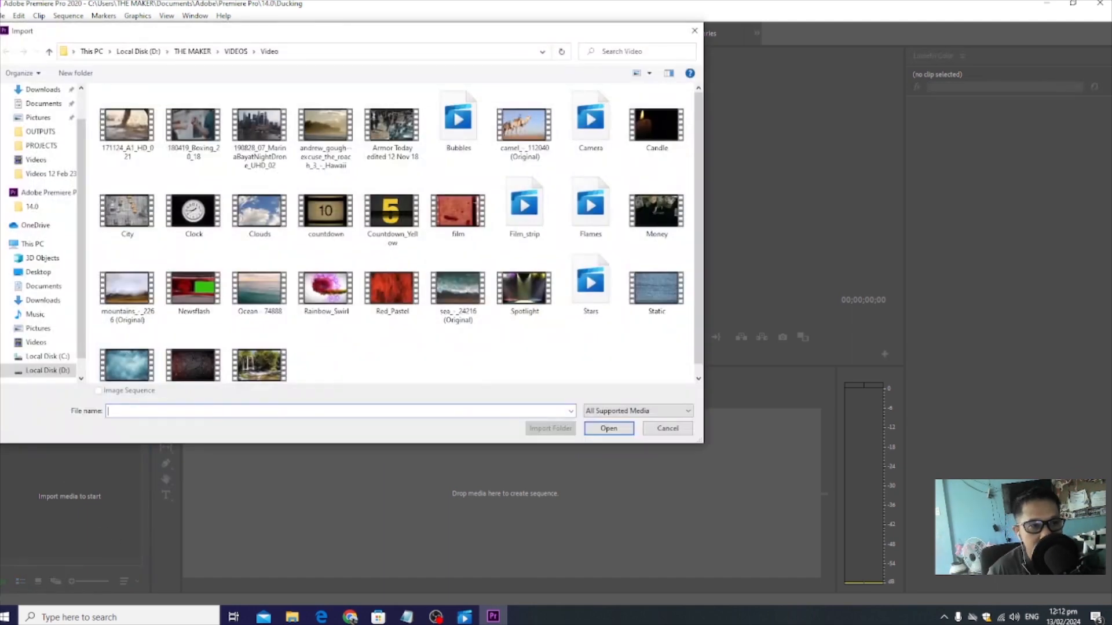
pyautogui.click(49, 51)
pyautogui.click(49, 51)
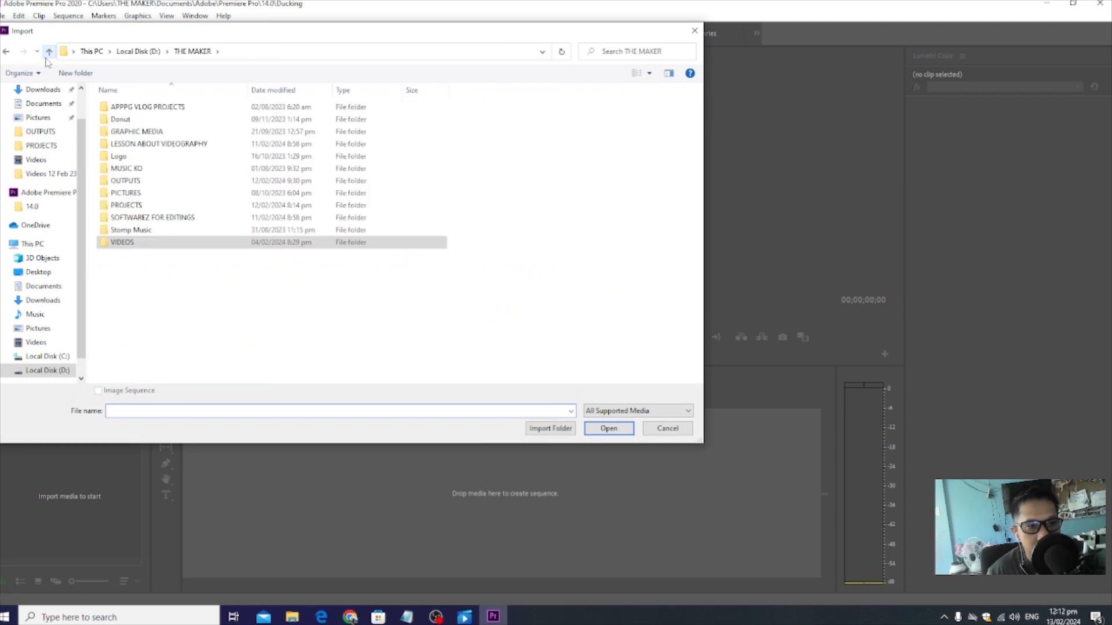
pyautogui.doubleClick(193, 244)
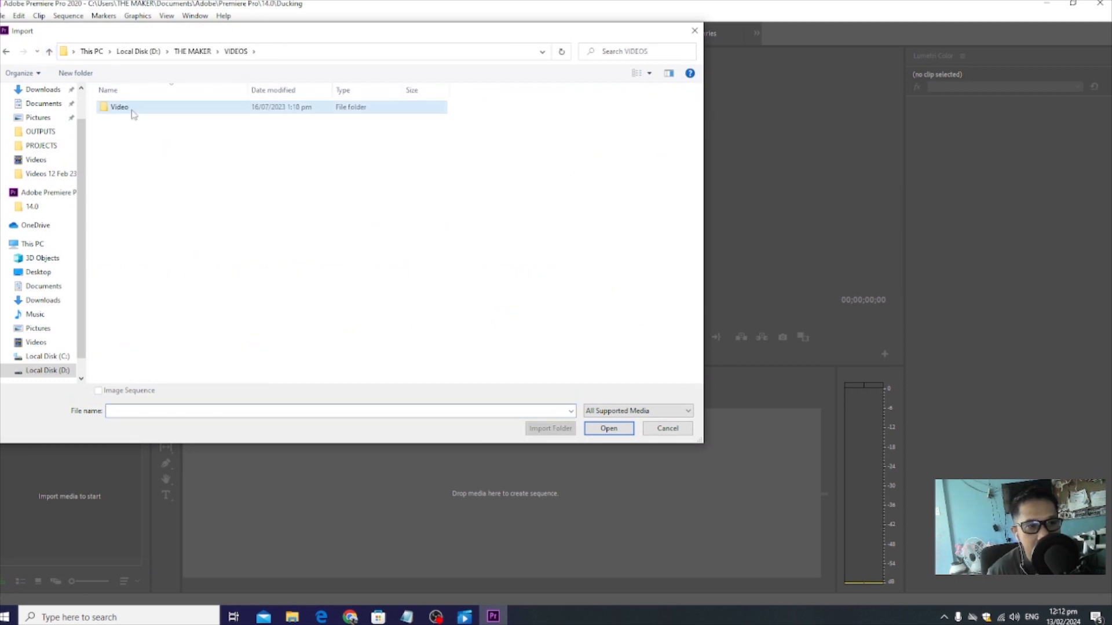
pyautogui.doubleClick(132, 112)
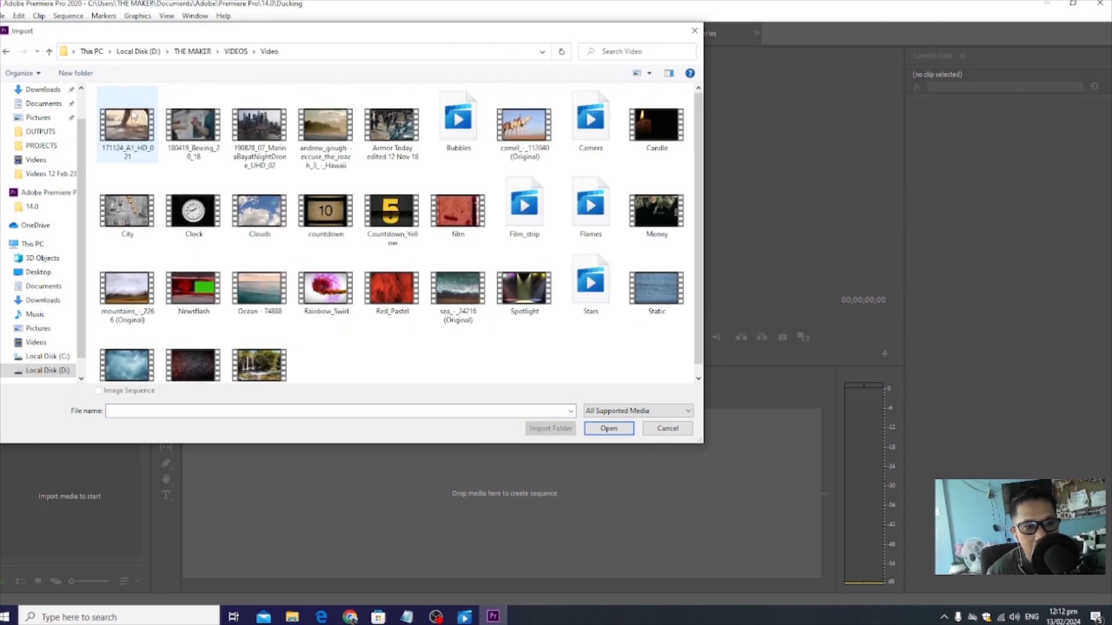
pyautogui.click(50, 52)
pyautogui.click(50, 53)
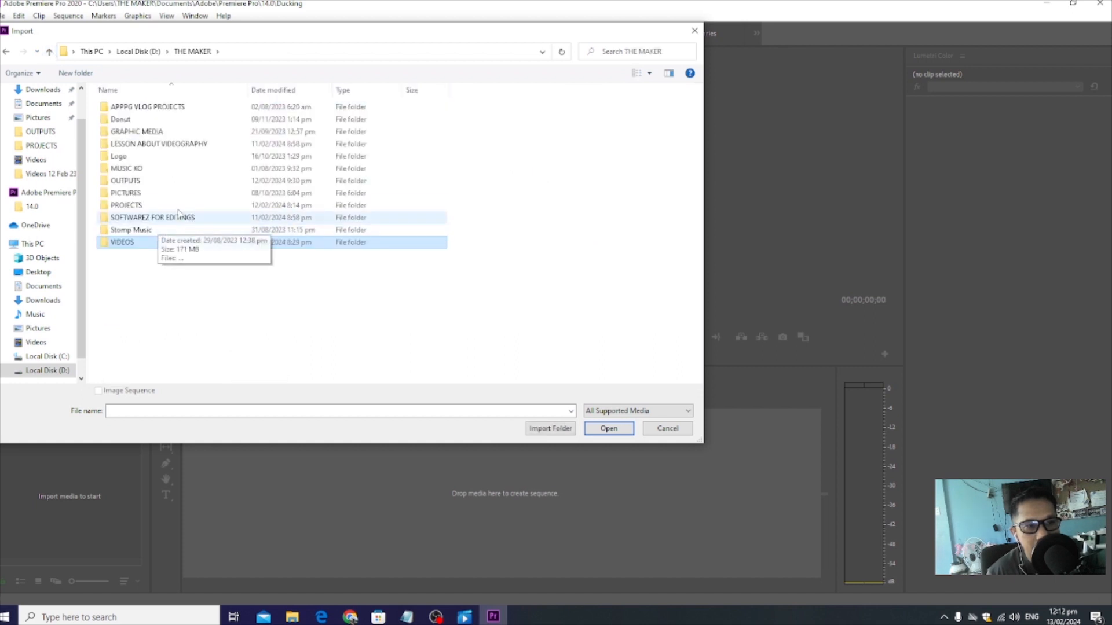
pyautogui.press('Return')
# Import the Orig video from the PROJECTS > Video Project > Videos 12 Feb 23 for Edit folder
pyautogui.click(48, 52)
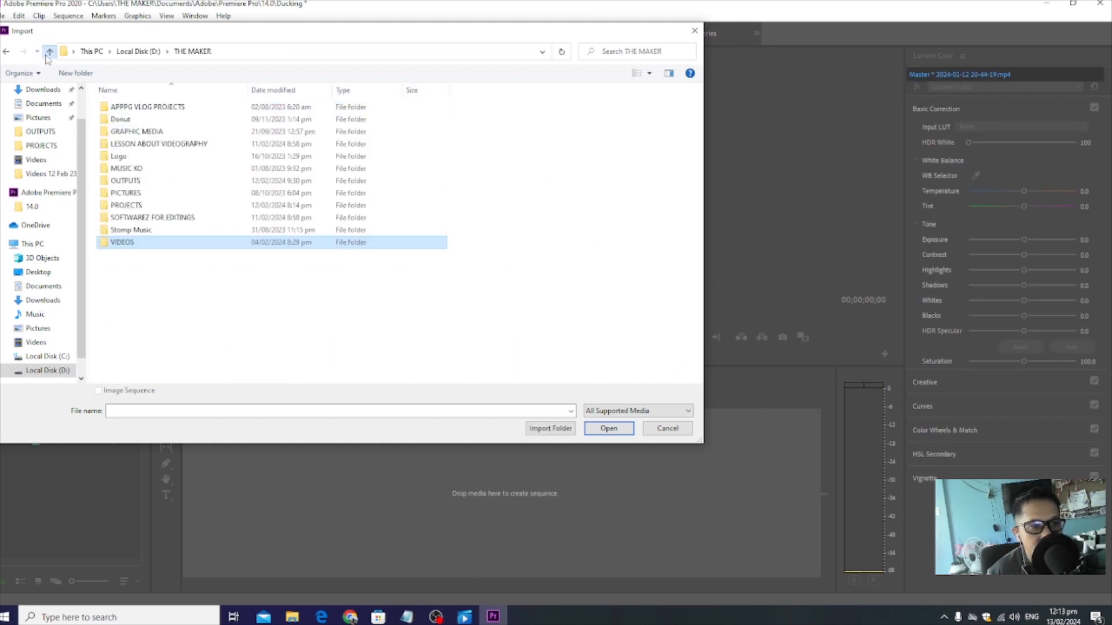
pyautogui.doubleClick(147, 206)
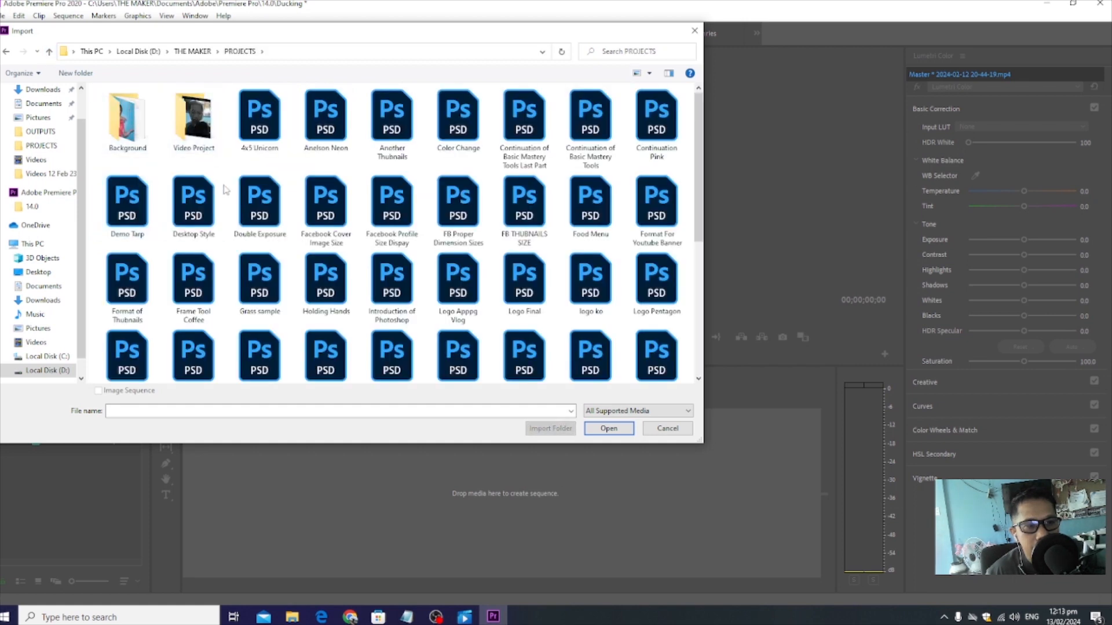
pyautogui.scroll(-5, 226, 232)
pyautogui.scroll(5, 226, 232)
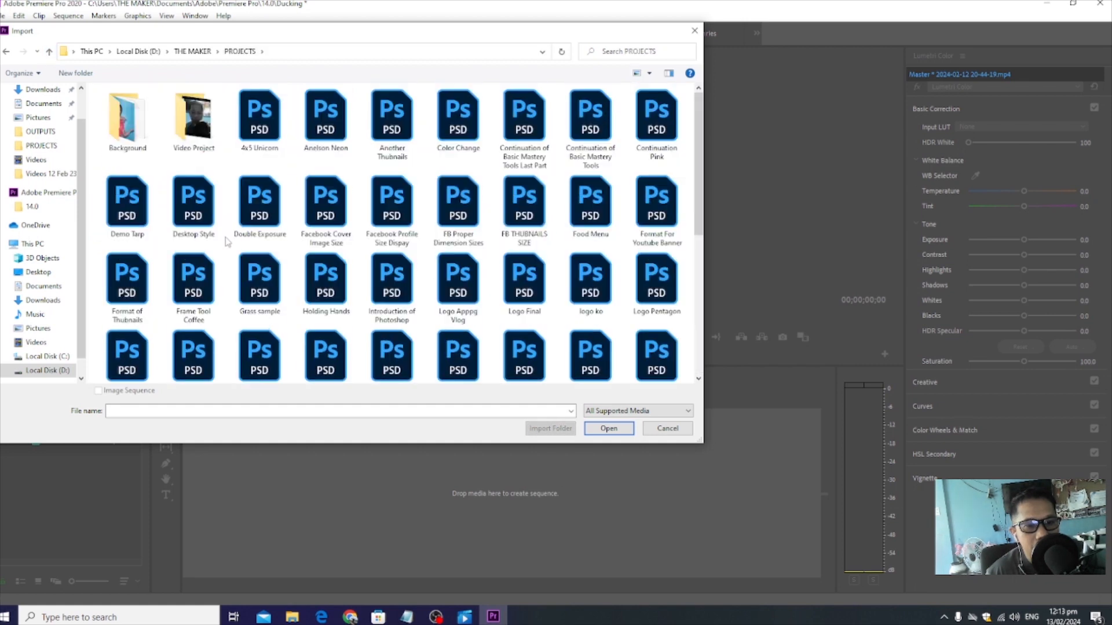
pyautogui.doubleClick(182, 139)
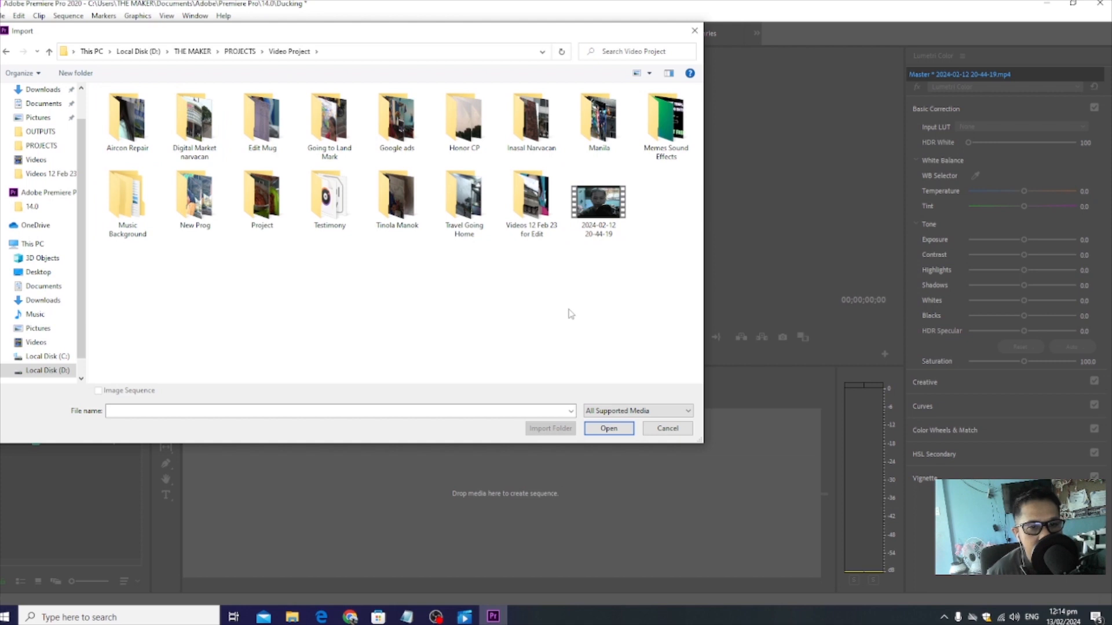
pyautogui.doubleClick(531, 206)
pyautogui.scroll(-5, 585, 238)
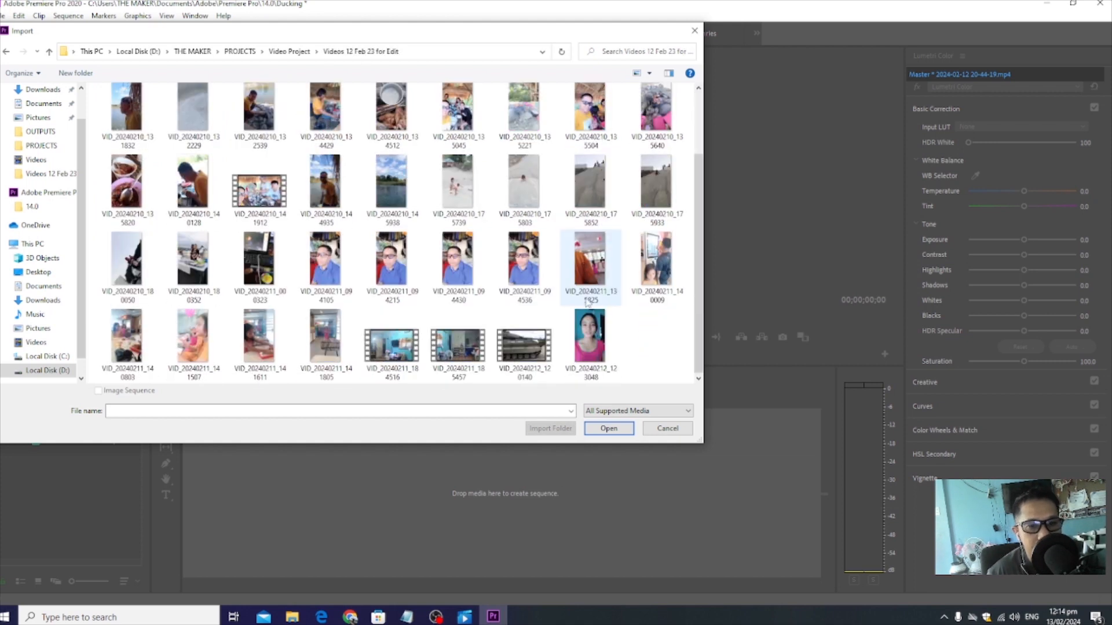
pyautogui.scroll(1, 585, 362)
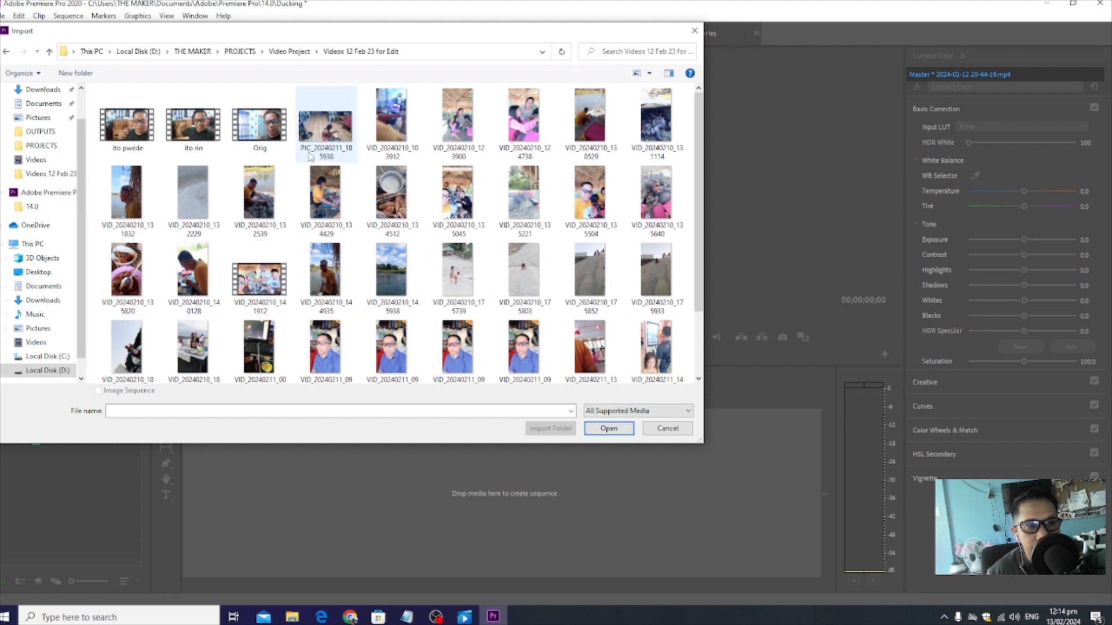
pyautogui.doubleClick(256, 132)
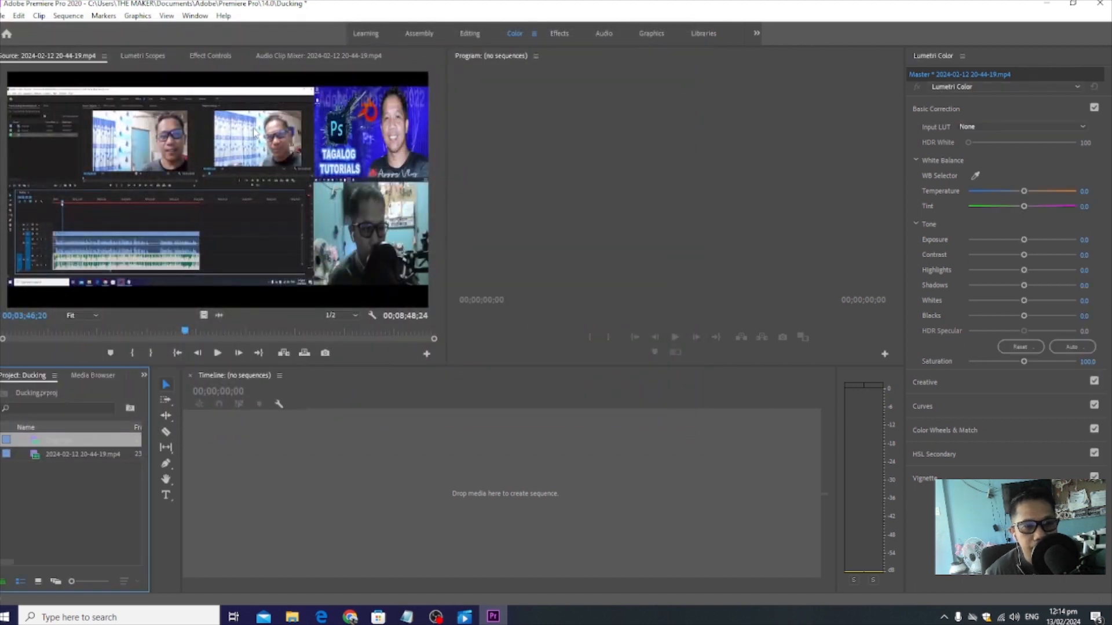
# Import the Like That music track from the Downloads folder into the project
pyautogui.rightClick(84, 505)
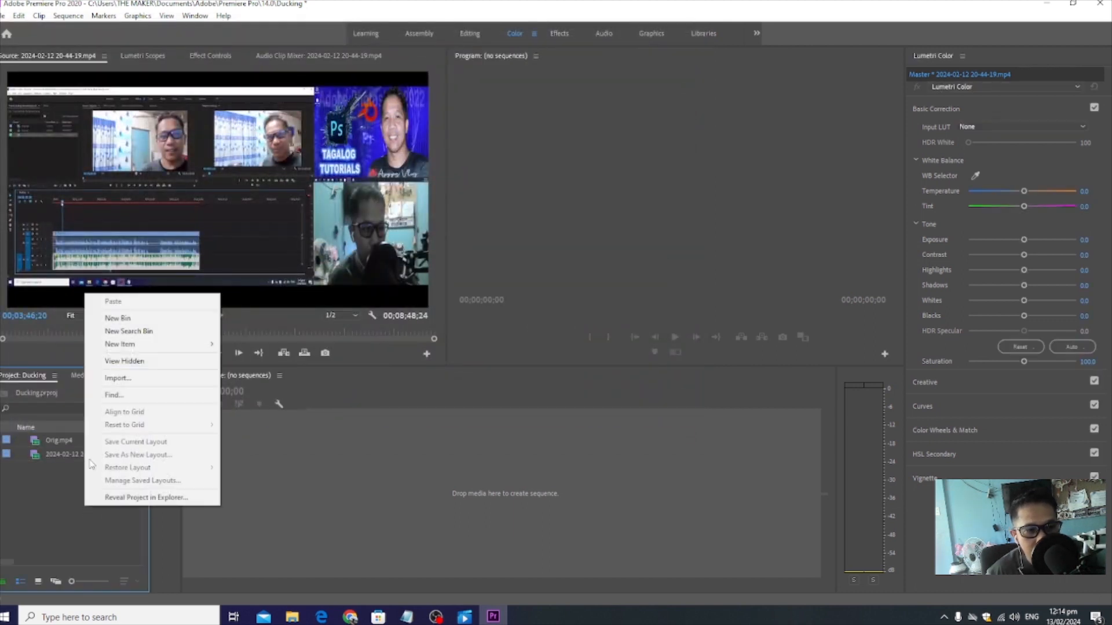
pyautogui.click(150, 382)
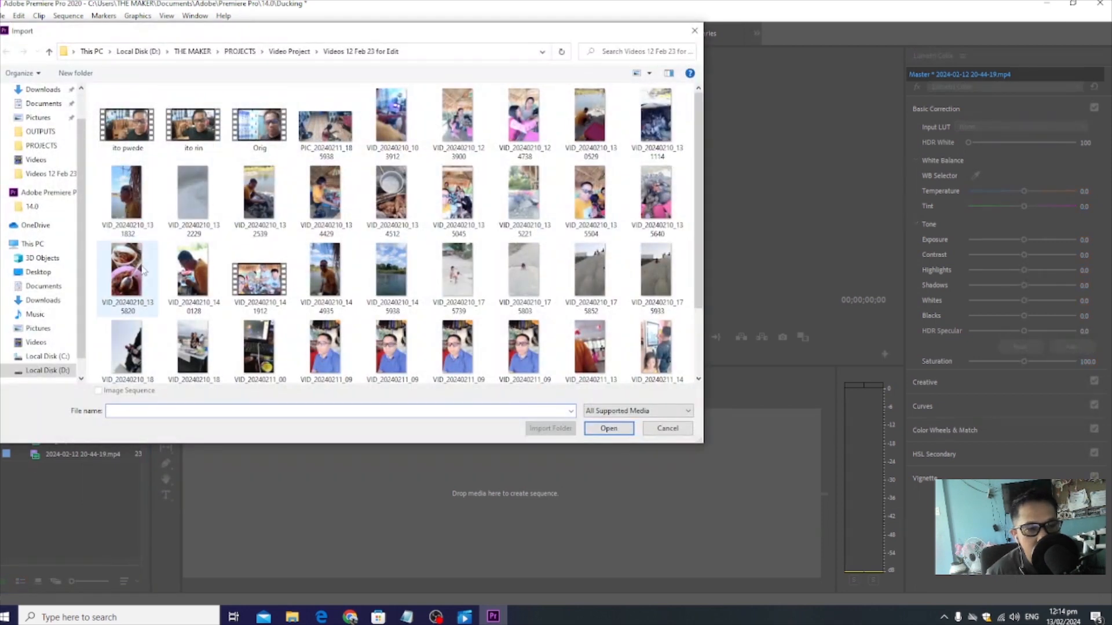
pyautogui.click(40, 90)
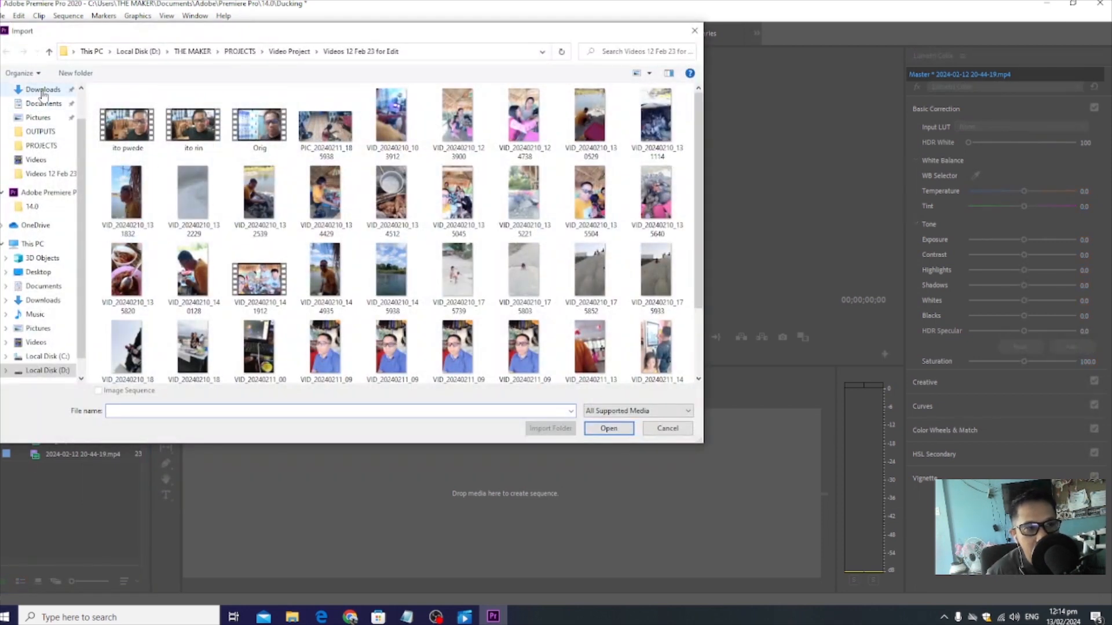
pyautogui.doubleClick(154, 136)
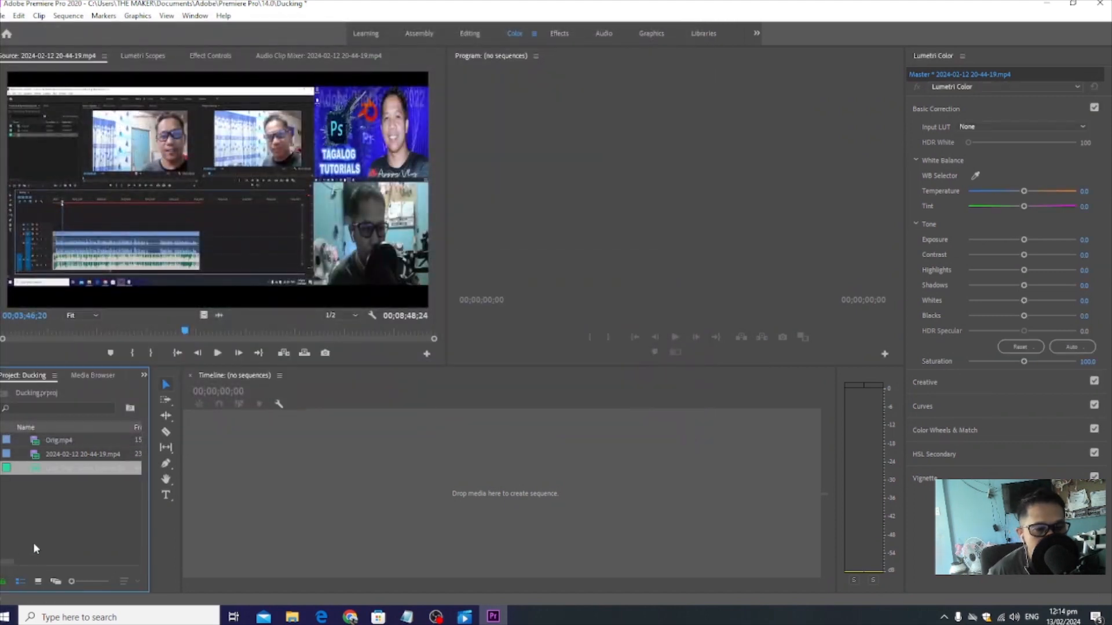
# Create a new sequence named Ducking V1 using the ARRI 1080p 24 preset
pyautogui.rightClick(75, 514)
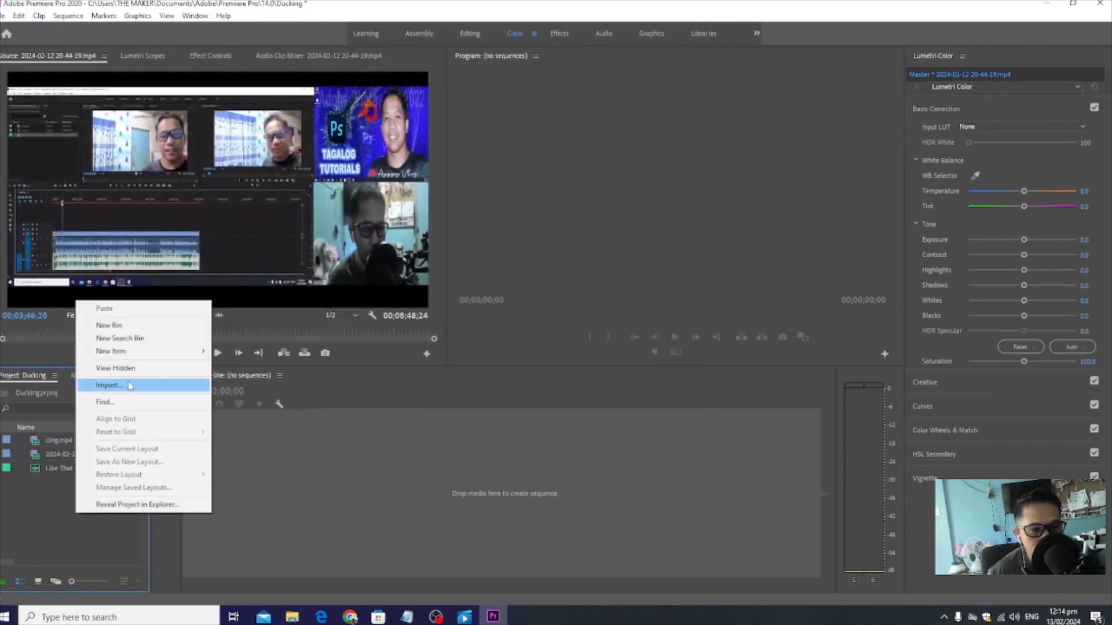
pyautogui.moveTo(171, 353)
pyautogui.click(278, 351)
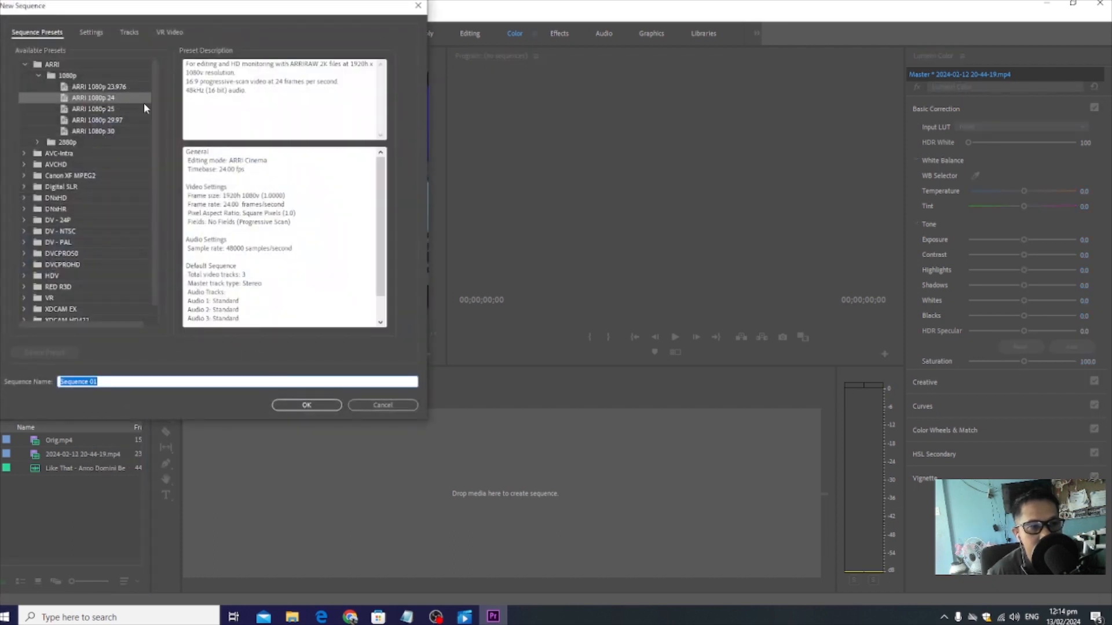
pyautogui.click(93, 98)
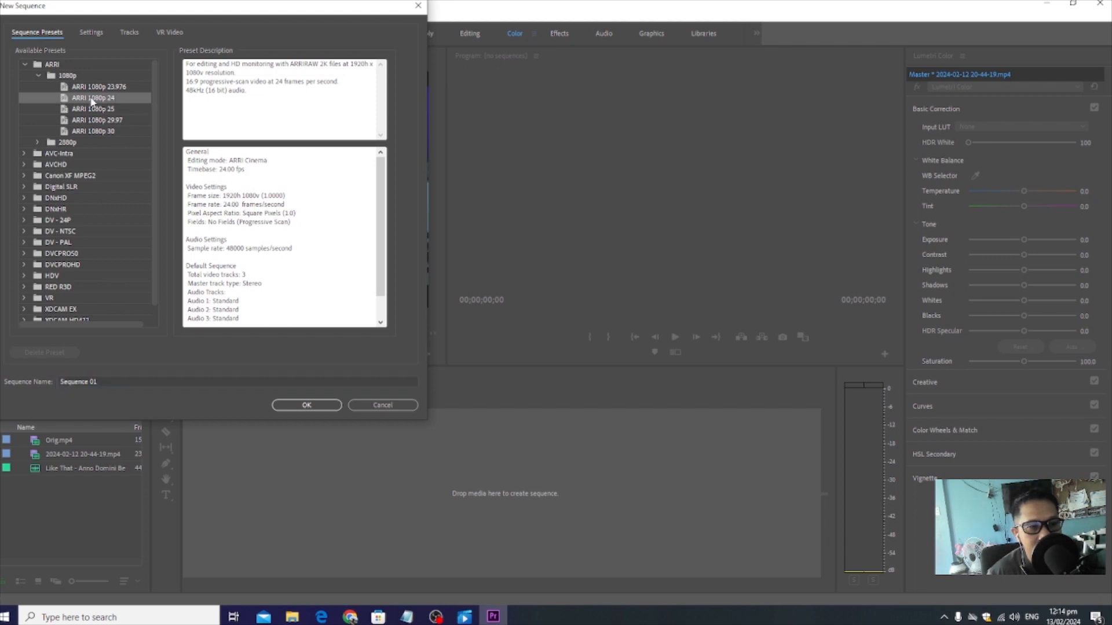
pyautogui.click(144, 384)
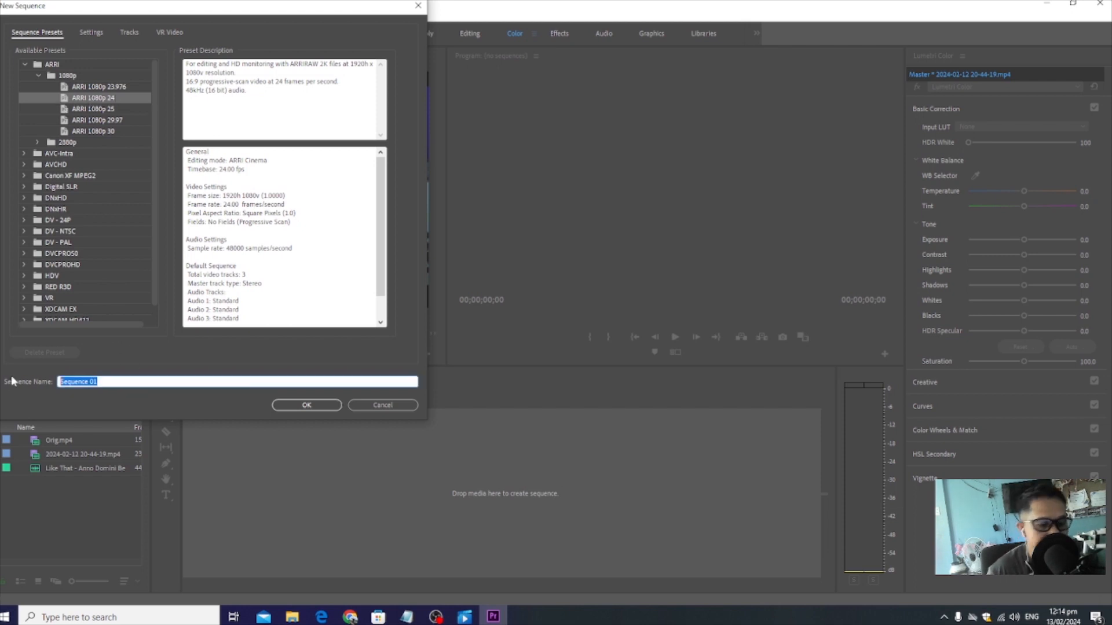
pyautogui.write('Du')
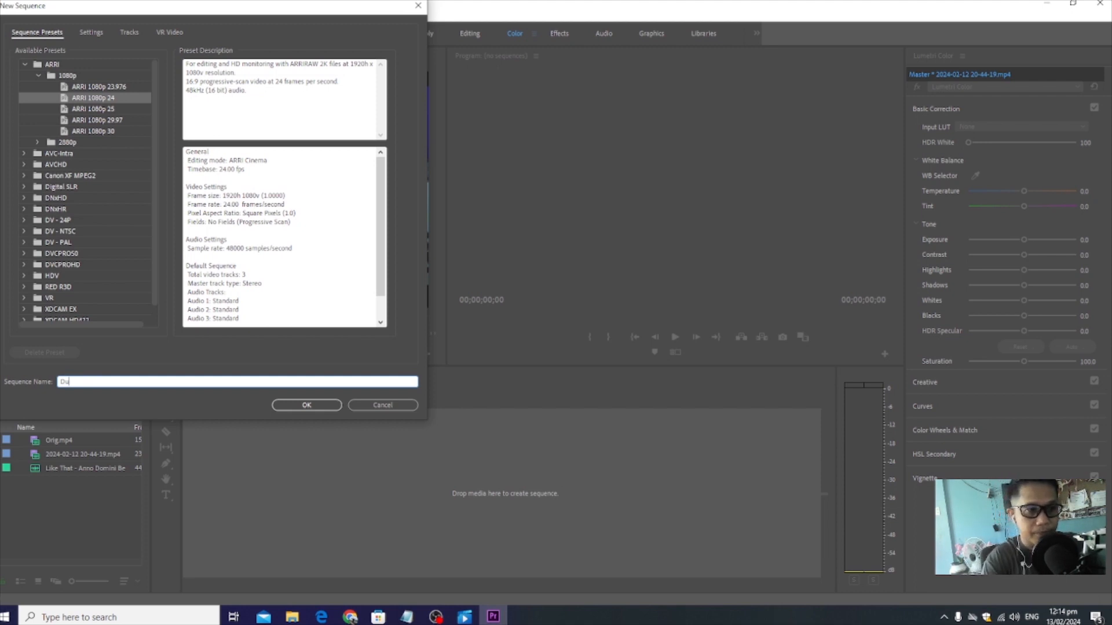
pyautogui.write('cking')
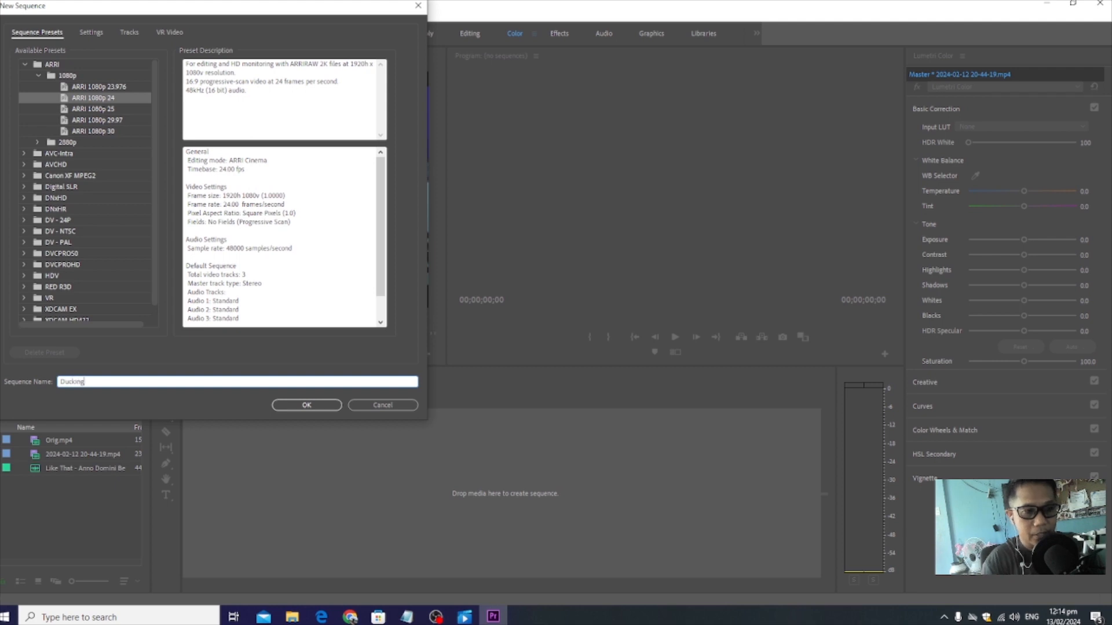
pyautogui.write(' V1')
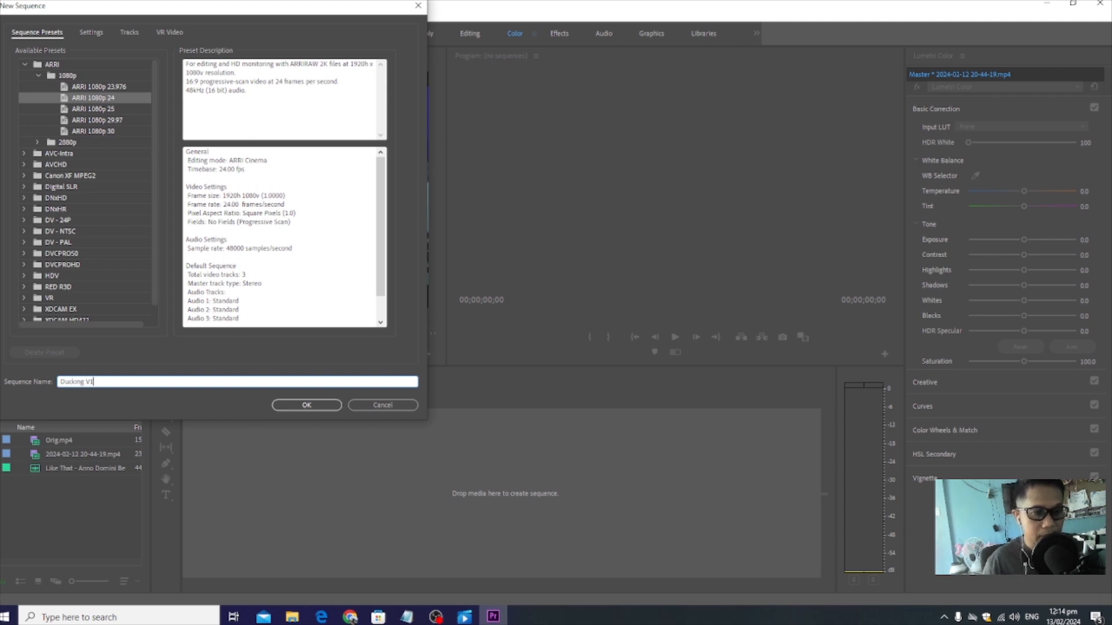
pyautogui.click(306, 402)
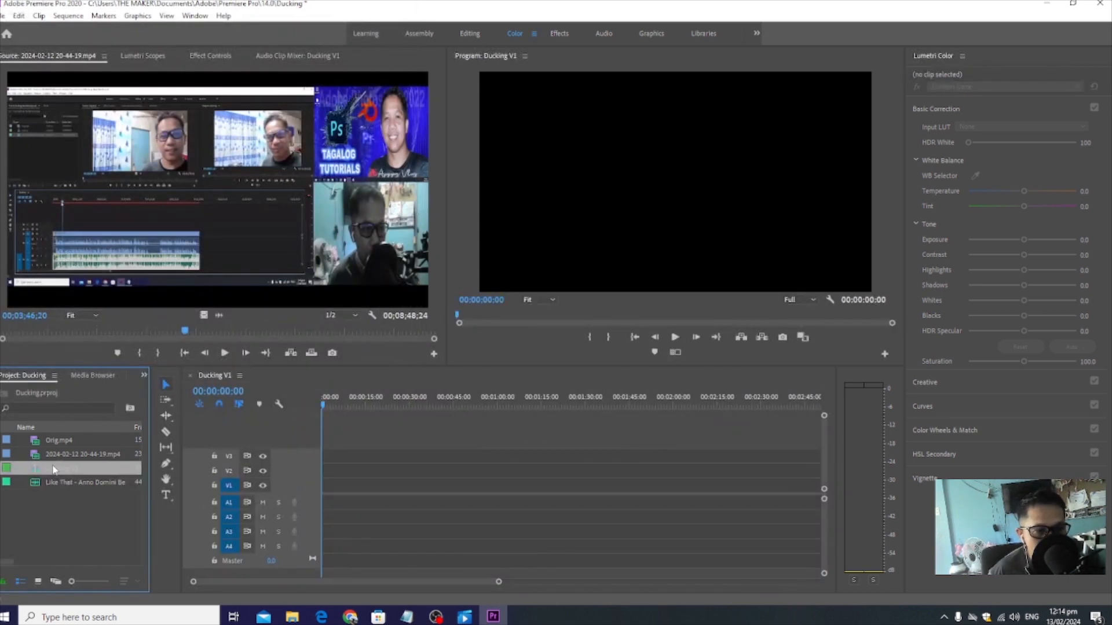
# Place Orig.mp4 at the start of tracks V1 and A1, keeping the existing sequence settings
pyautogui.click(8, 443)
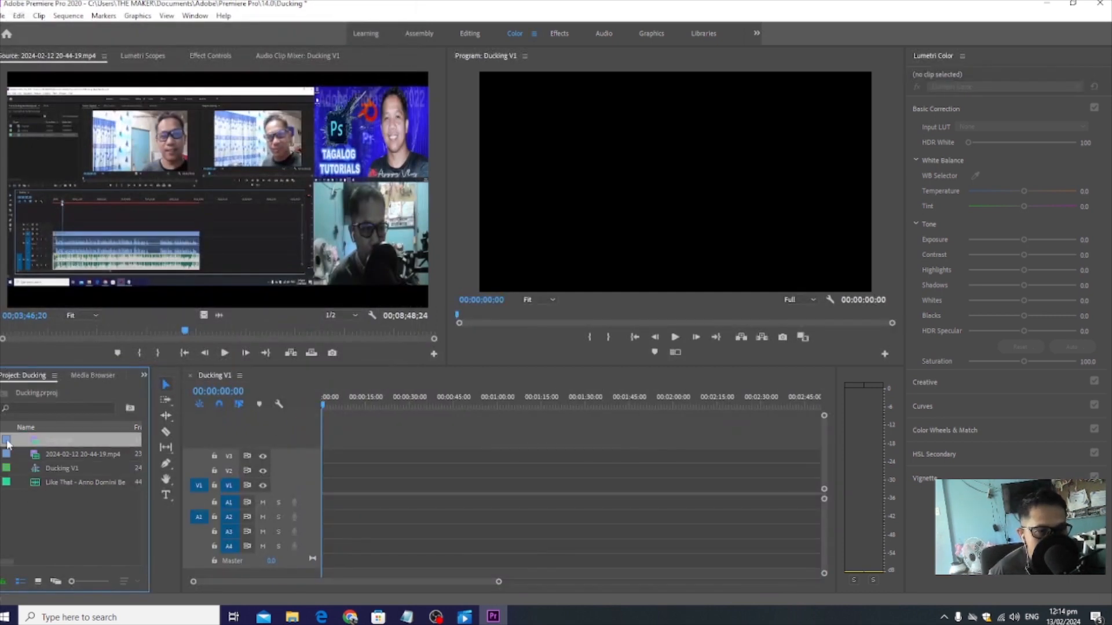
pyautogui.doubleClick(7, 443)
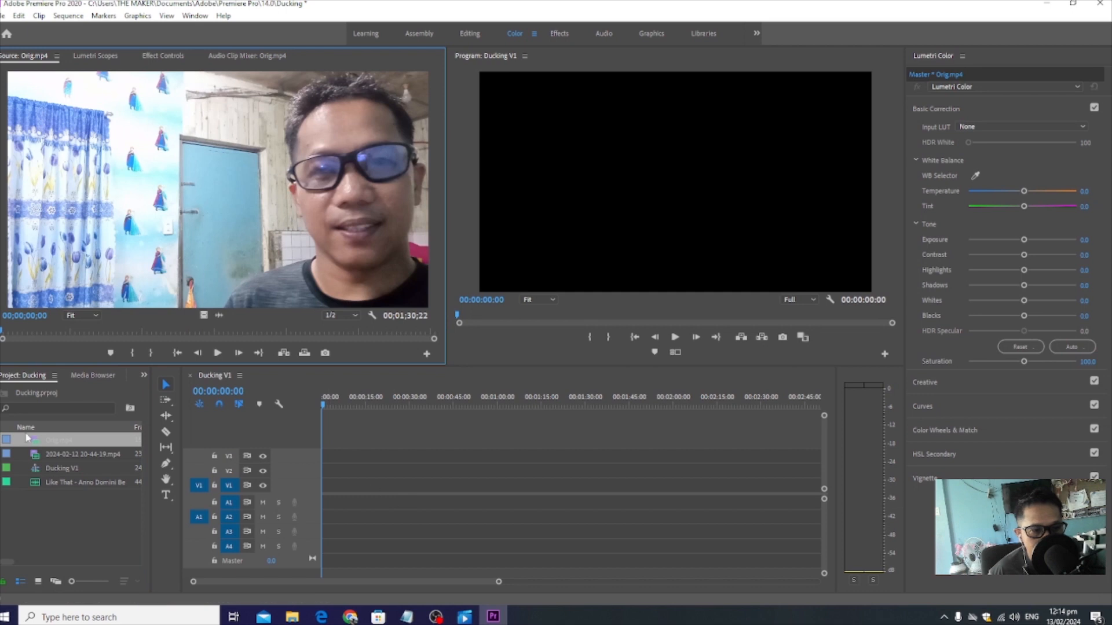
pyautogui.moveTo(26, 438); pyautogui.dragTo(308, 506)
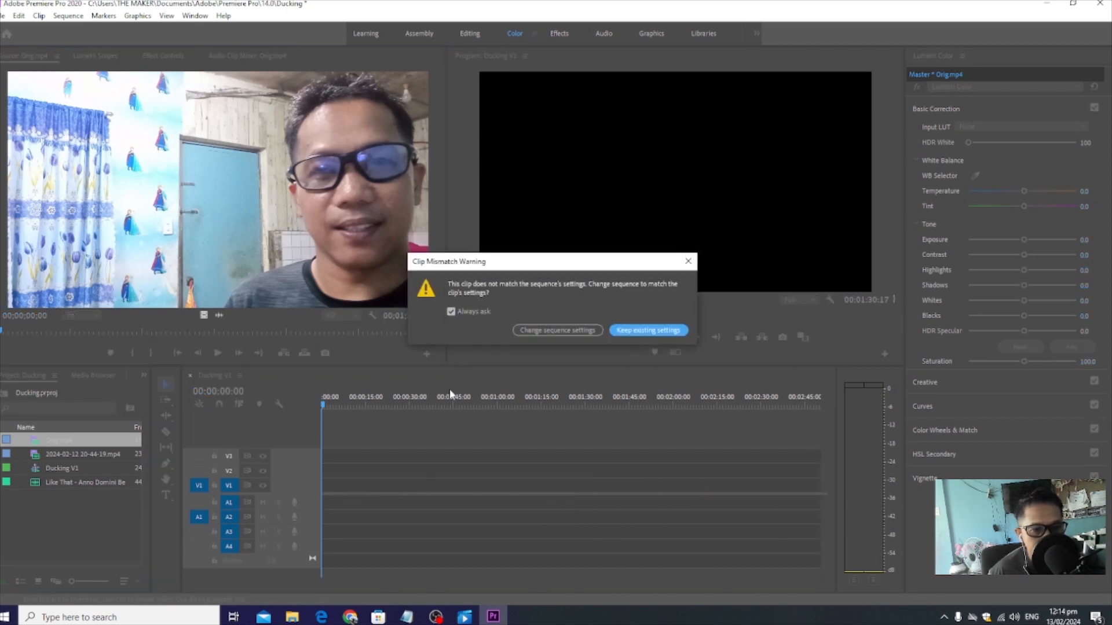
pyautogui.click(642, 331)
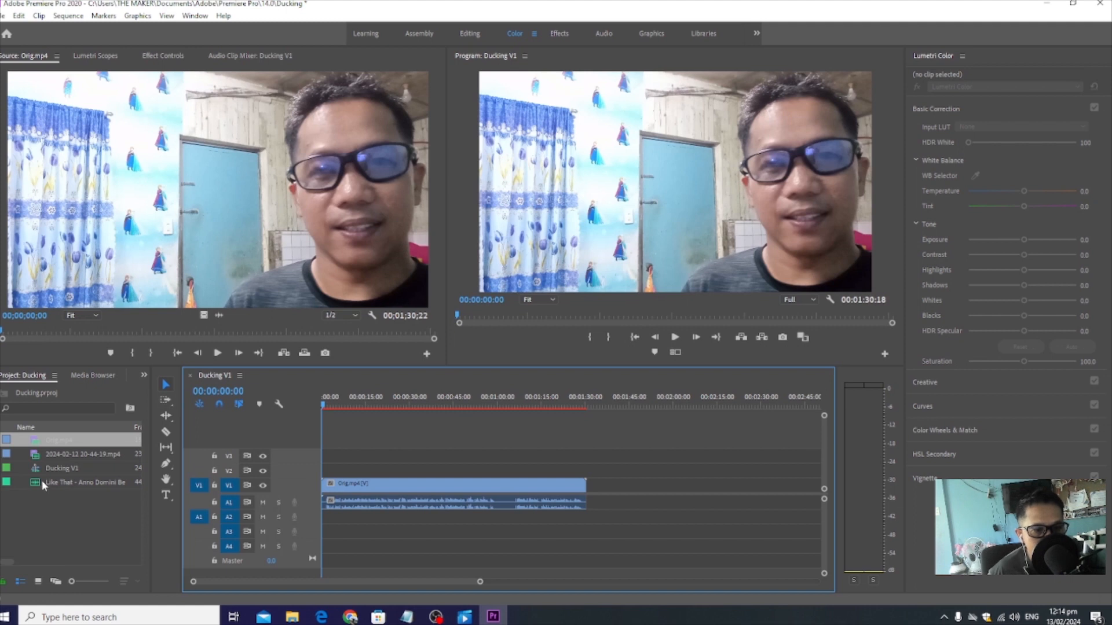
# Place the Like That music at the start of track A2 beneath the video's audio and select the music clip
pyautogui.moveTo(57, 485)
pyautogui.mouseDown()
pyautogui.moveTo(398, 530)
pyautogui.moveTo(319, 519)
pyautogui.mouseUp()
pyautogui.click(367, 487)
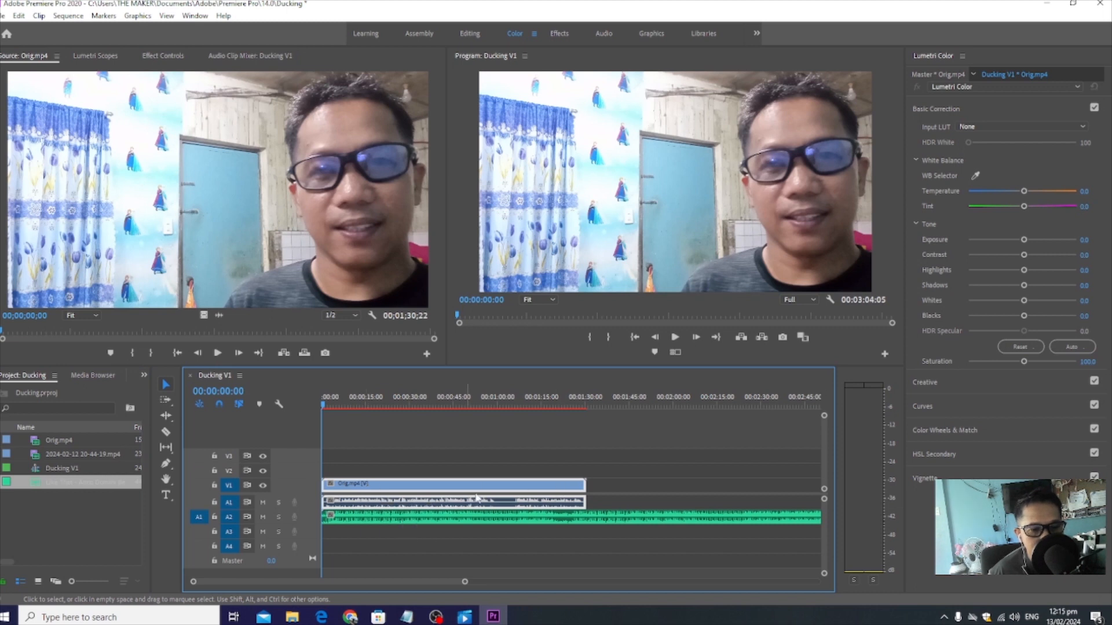
pyautogui.click(433, 520)
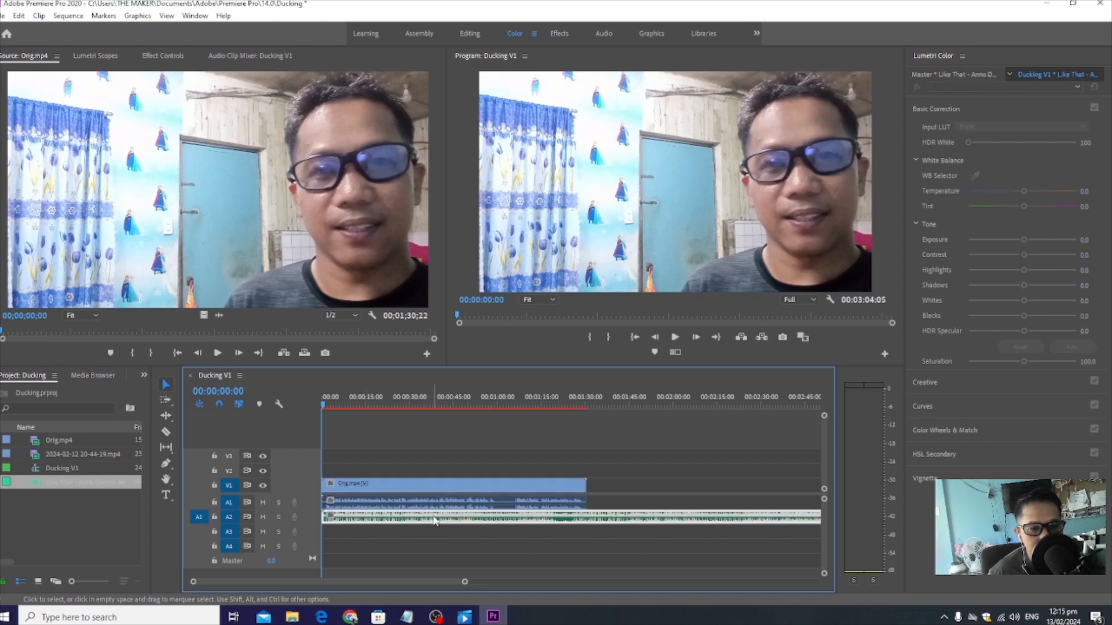
# Cut the Like That music on track A2 at the end of Orig.mp4 and delete the excess part
pyautogui.click(502, 488)
pyautogui.click(591, 519)
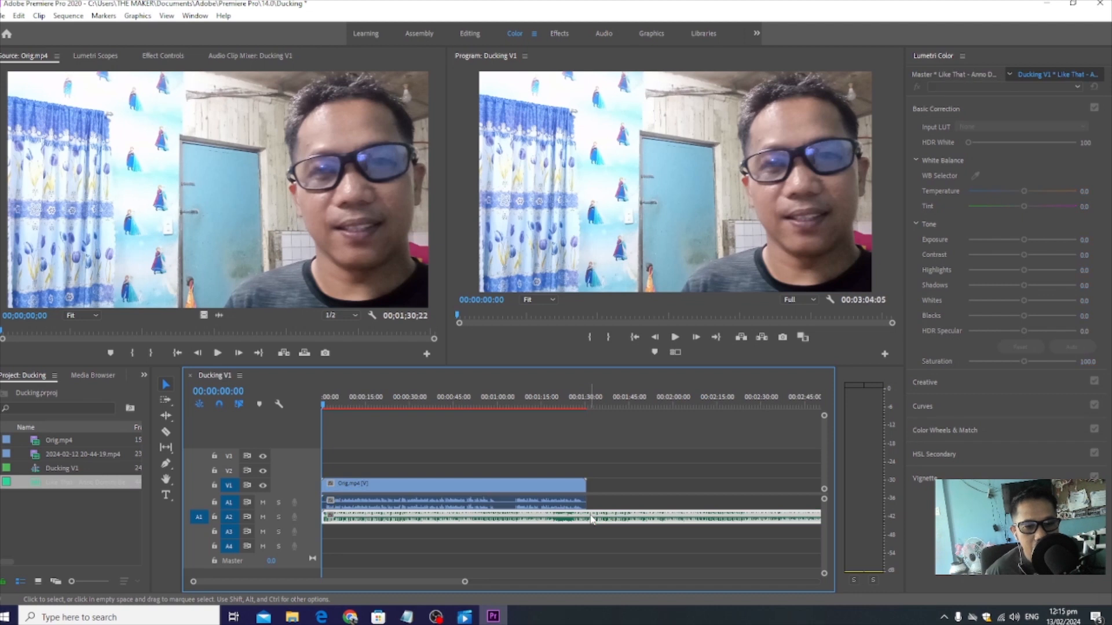
pyautogui.press('c')
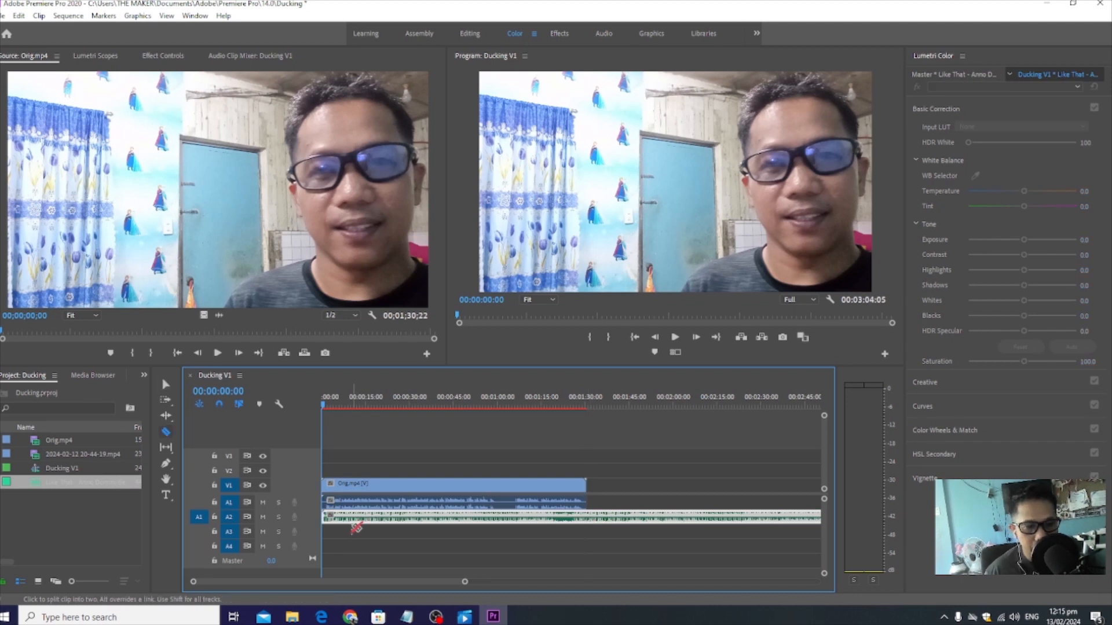
pyautogui.click(595, 514)
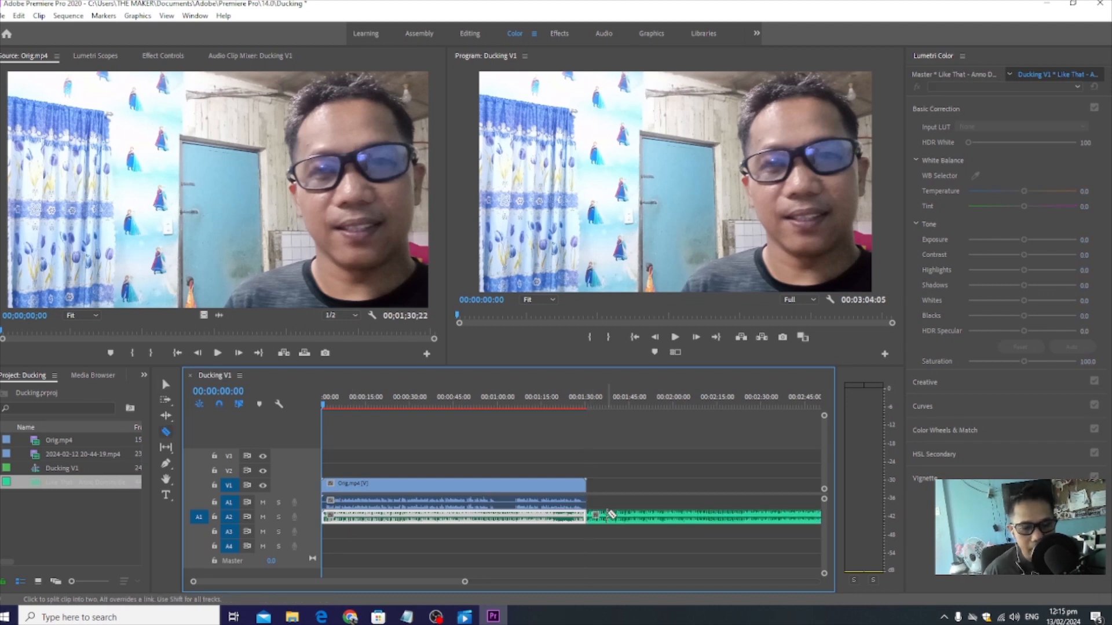
pyautogui.press('v')
pyautogui.click(674, 515)
pyautogui.press('Delete')
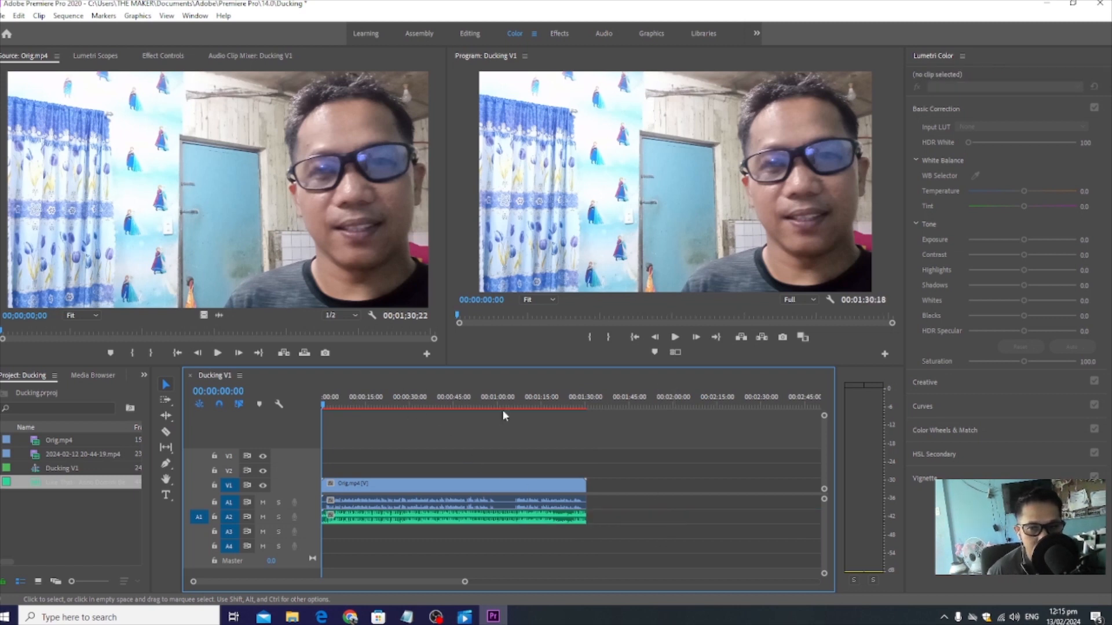
# Close the Lumetri Color panel
pyautogui.click(962, 56)
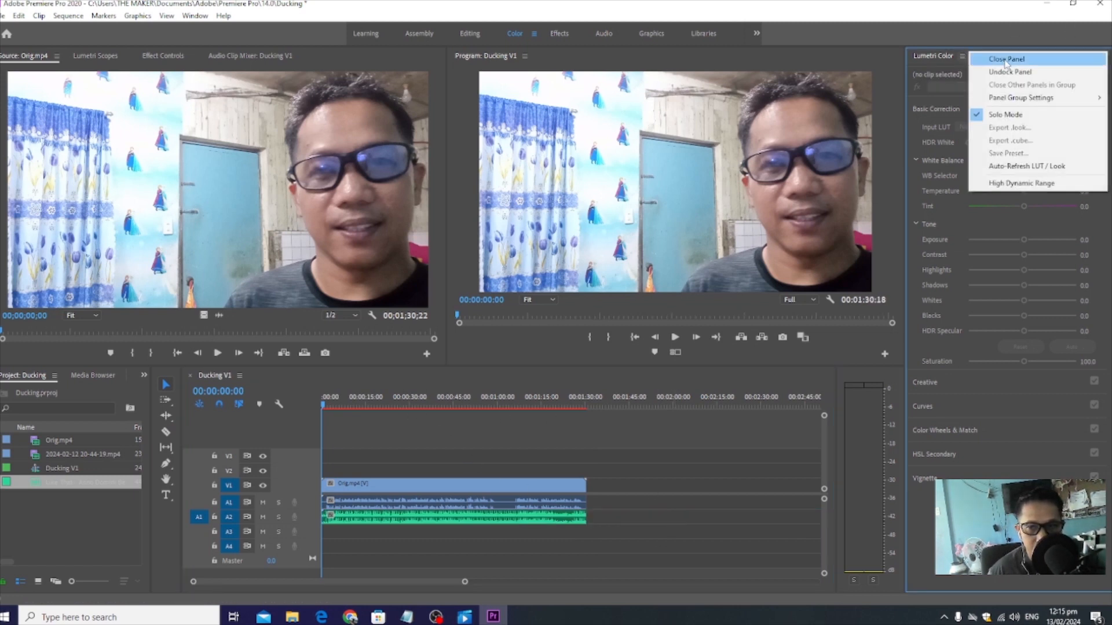
pyautogui.click(1004, 64)
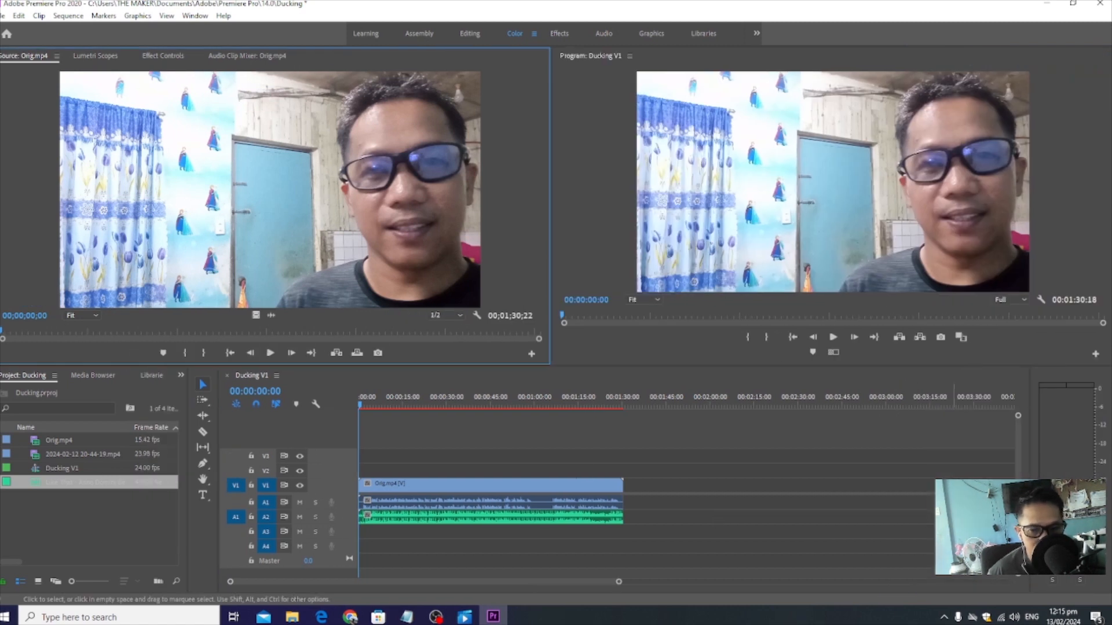
# Play the Ducking V1 sequence from the start to about 00:00:15 to hear the voice against the music
pyautogui.press('space')
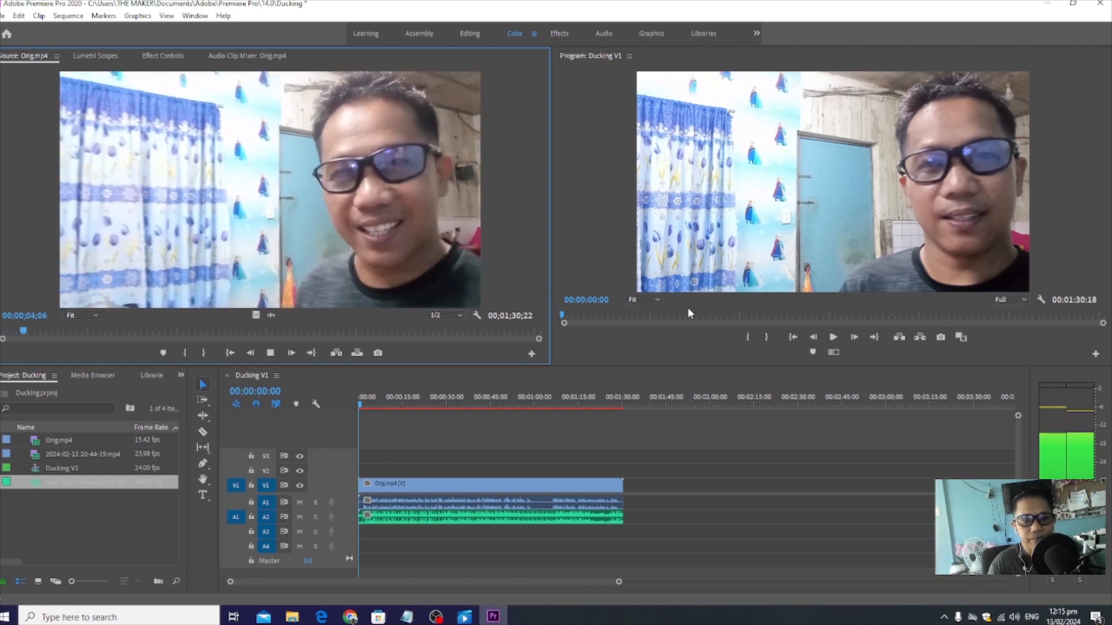
pyautogui.click(463, 431)
pyautogui.press('space')
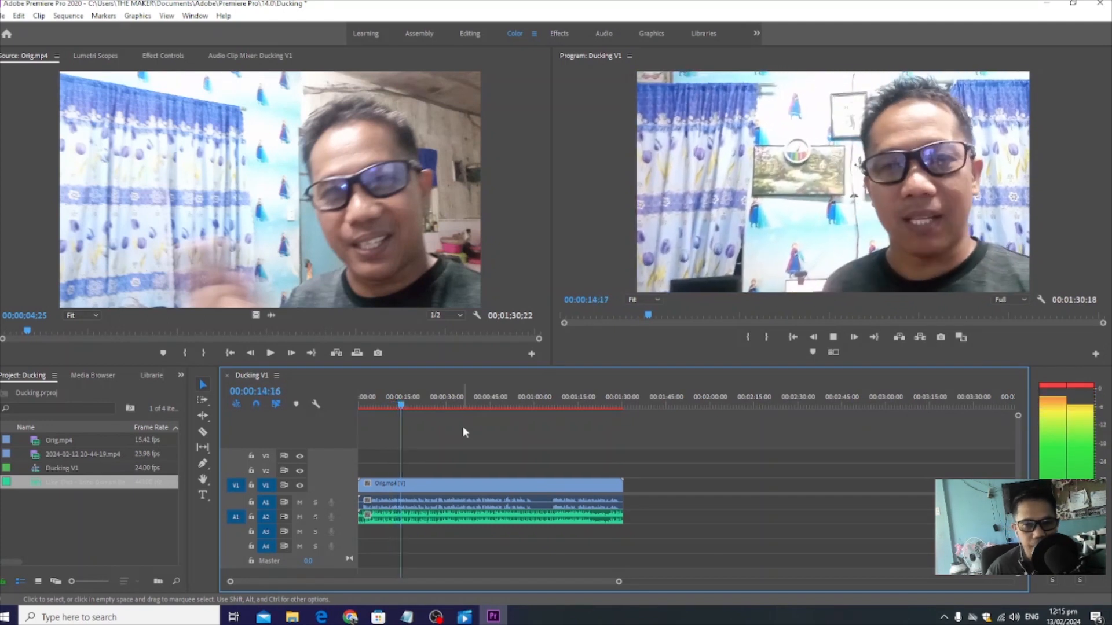
pyautogui.press('space')
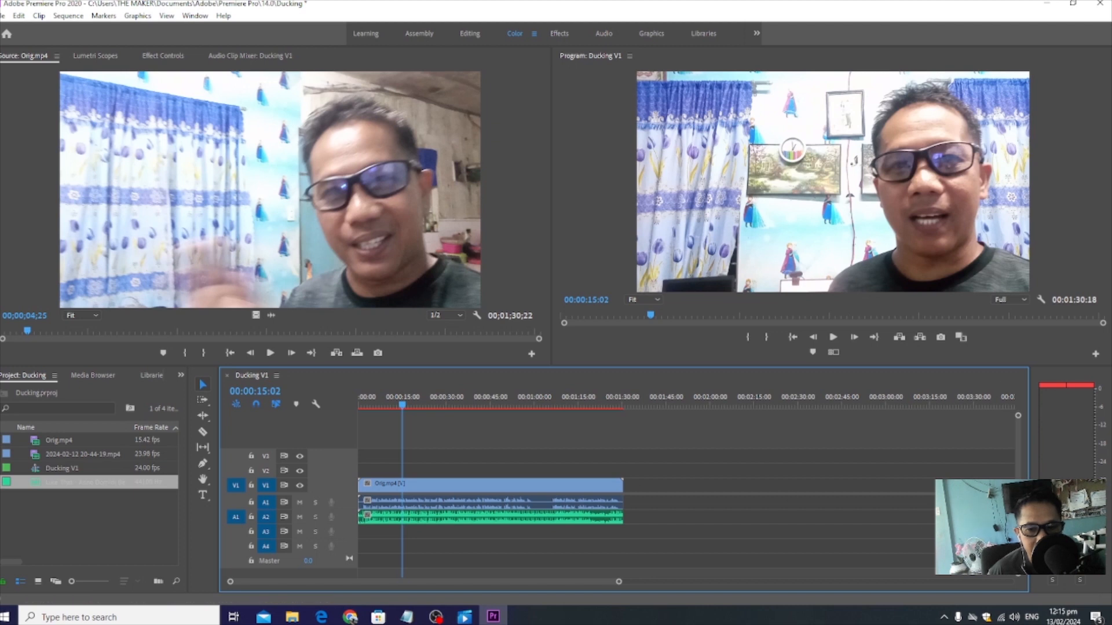
# Expand the audio tracks and add several volume keyframes along the opening part of the music clip on A2
pyautogui.hotkey('alt', '=')
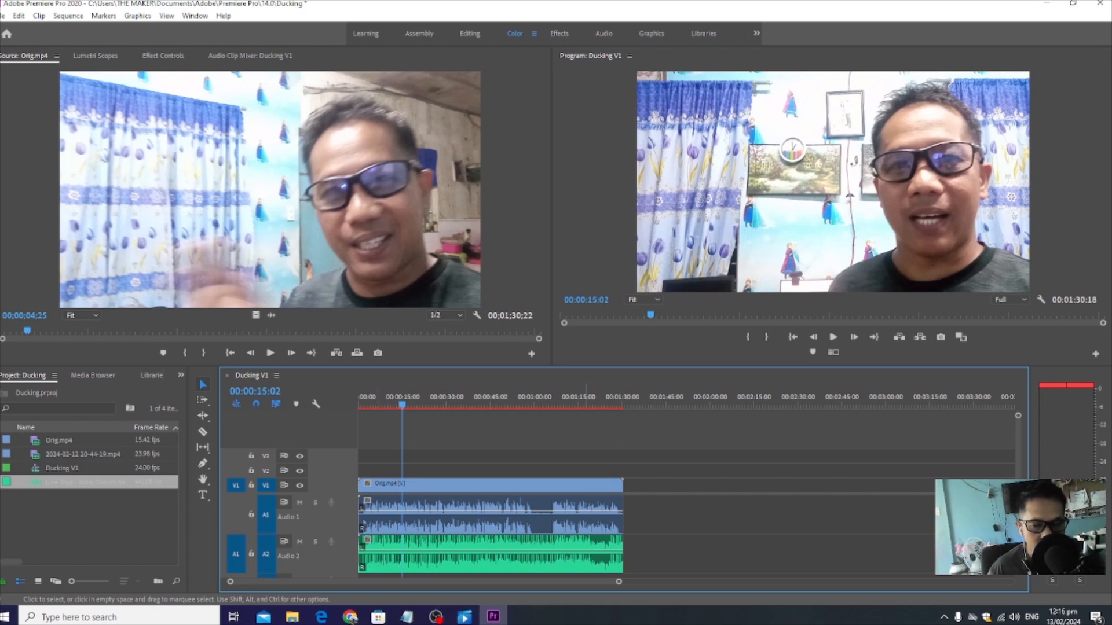
pyautogui.click(373, 558)
pyautogui.keyDown('ctrl'); pyautogui.click(374, 556); pyautogui.keyUp('ctrl')
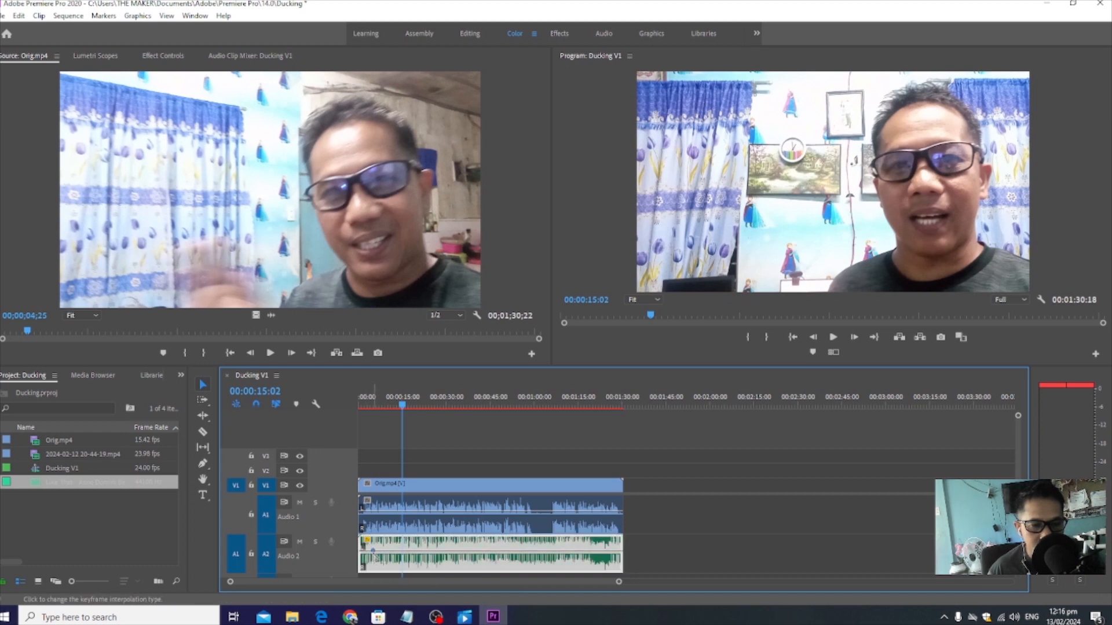
pyautogui.keyDown('ctrl'); pyautogui.click(387, 556); pyautogui.keyUp('ctrl')
pyautogui.keyDown('ctrl'); pyautogui.click(403, 554); pyautogui.keyUp('ctrl')
pyautogui.keyDown('ctrl'); pyautogui.click(415, 554); pyautogui.keyUp('ctrl')
# Lower the music's volume keyframes under the opening speech and set another low keyframe just before the pause in the voice
pyautogui.moveTo(405, 405); pyautogui.dragTo(371, 405)
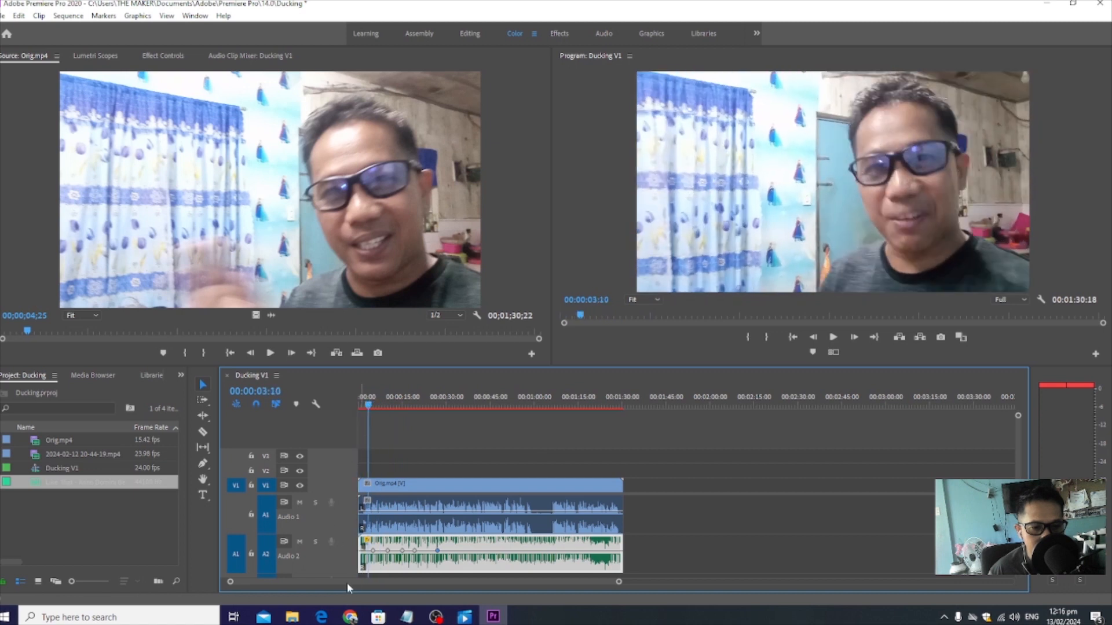
pyautogui.keyDown('ctrl'); pyautogui.click(363, 551); pyautogui.keyUp('ctrl')
pyautogui.moveTo(363, 551); pyautogui.dragTo(530, 568)
pyautogui.moveTo(438, 563); pyautogui.dragTo(438, 568)
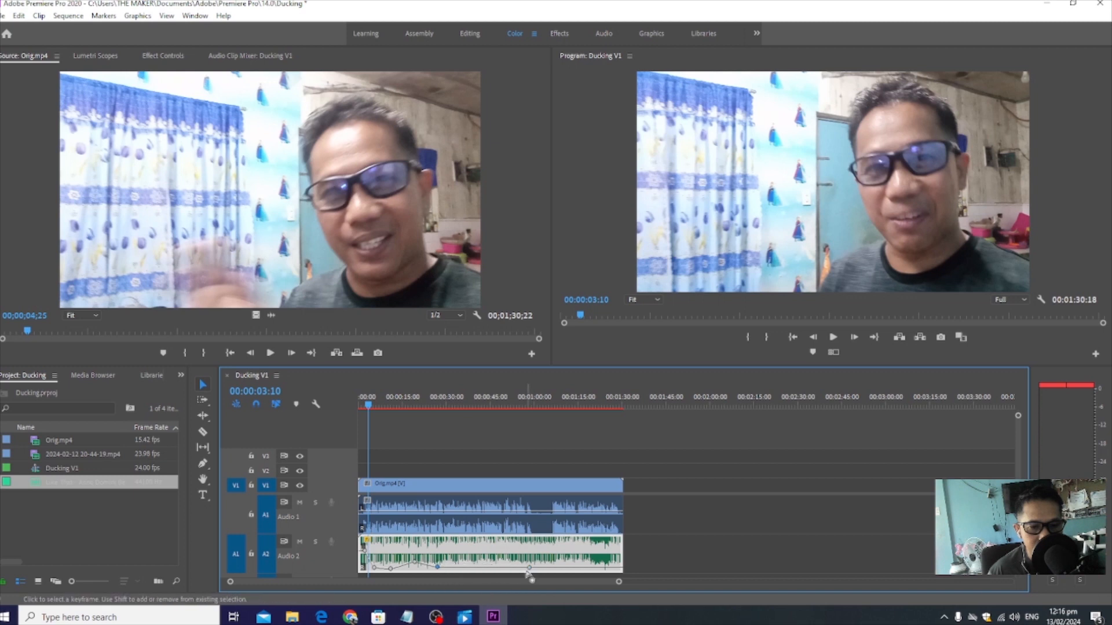
pyautogui.moveTo(529, 568); pyautogui.dragTo(524, 569)
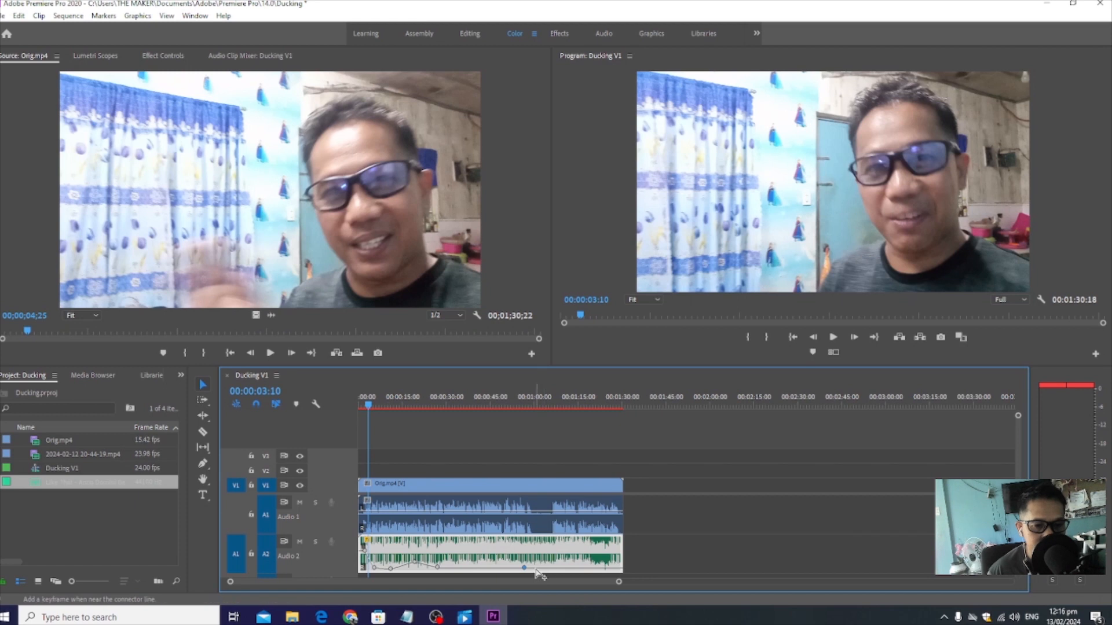
# Keyframe the music up to about 5.7 dB during the speech pause and down to -∞ dB at 00:01:09:04, where the voice resumes
pyautogui.keyDown('ctrl'); pyautogui.click(534, 569); pyautogui.keyUp('ctrl')
pyautogui.keyDown('ctrl'); pyautogui.click(557, 570); pyautogui.keyUp('ctrl')
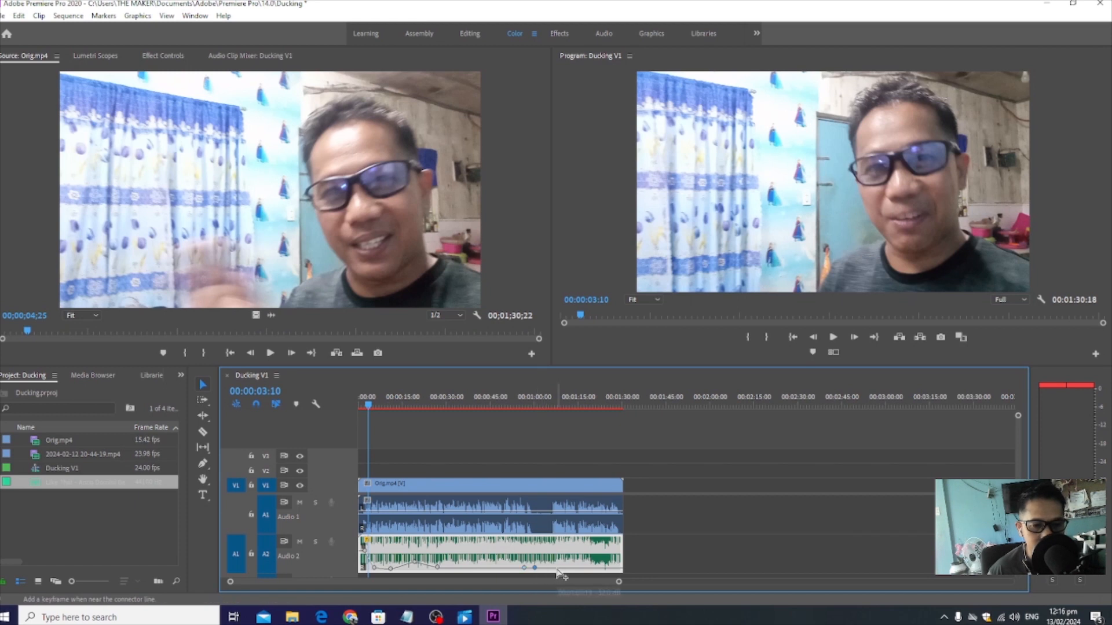
pyautogui.moveTo(534, 569); pyautogui.dragTo(552, 543)
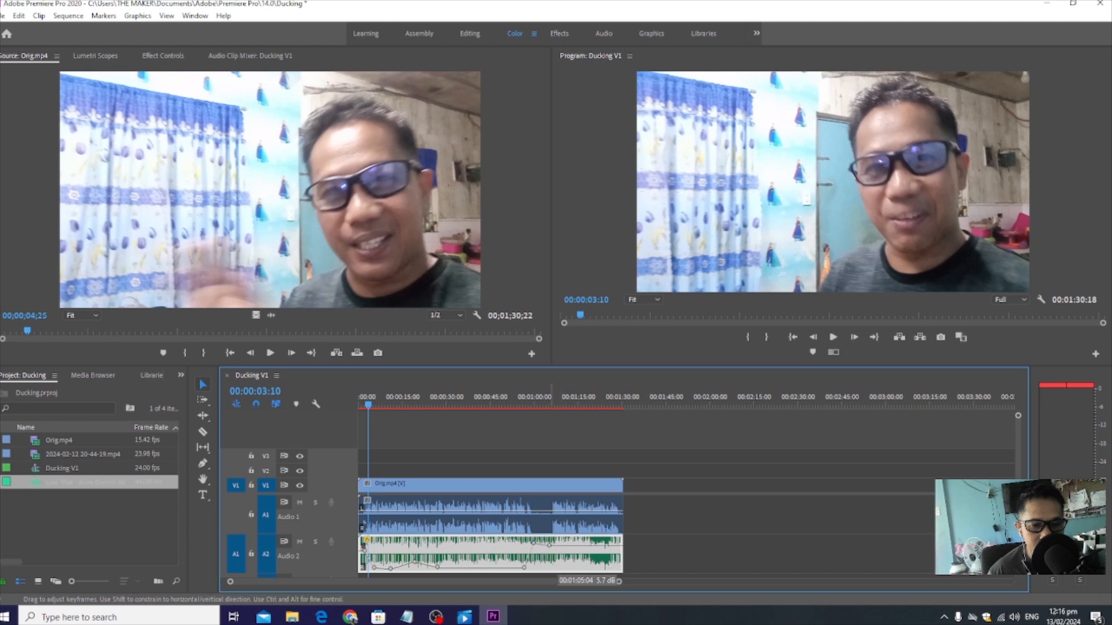
pyautogui.keyDown('ctrl'); pyautogui.click(562, 545); pyautogui.keyUp('ctrl')
pyautogui.moveTo(561, 546); pyautogui.dragTo(561, 570)
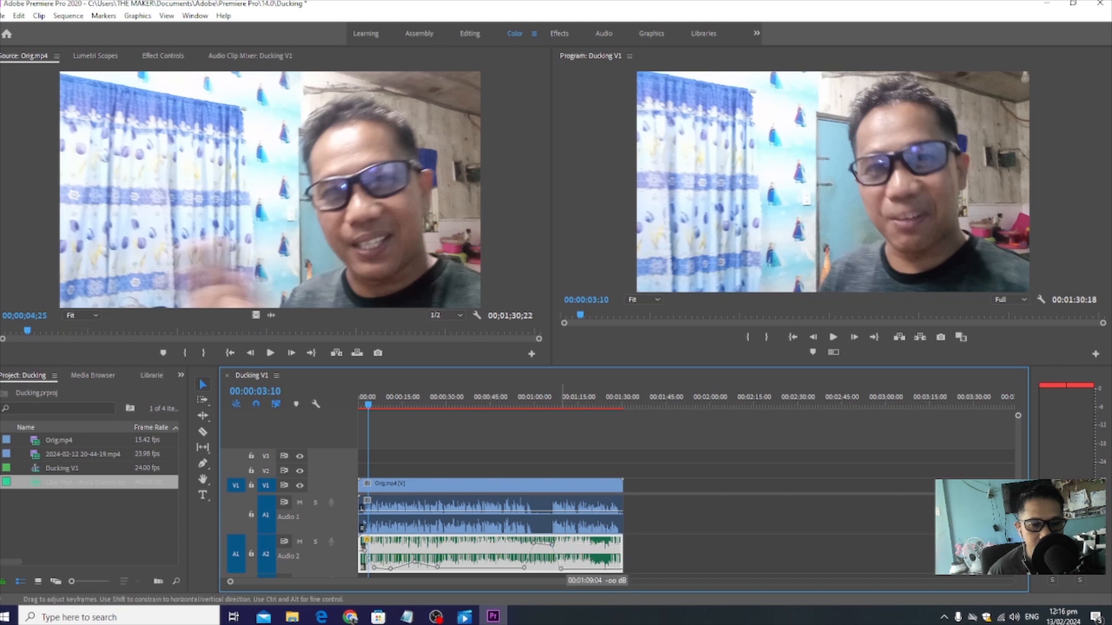
# Play the sequence from 00:00:03:10 to about 00:00:16 to check the keyframed music under the voice
pyautogui.press('space')
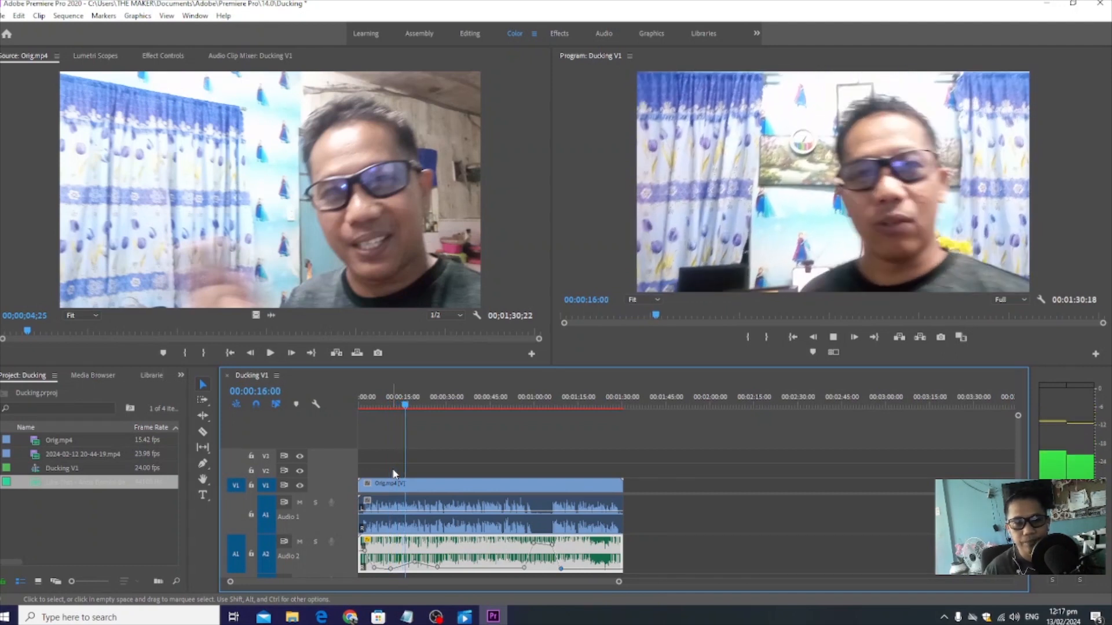
pyautogui.press('space')
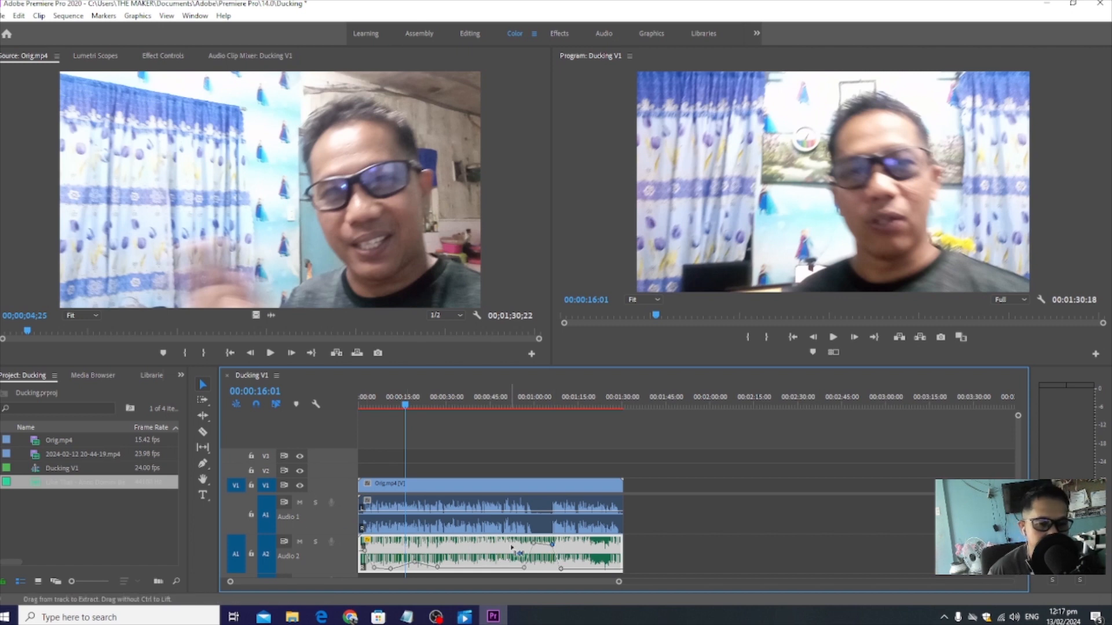
# Replace the keyframed music on A2 with a fresh copy of Like That at the sequence start, trimmed to the end of Orig.mp4
pyautogui.press('Delete')
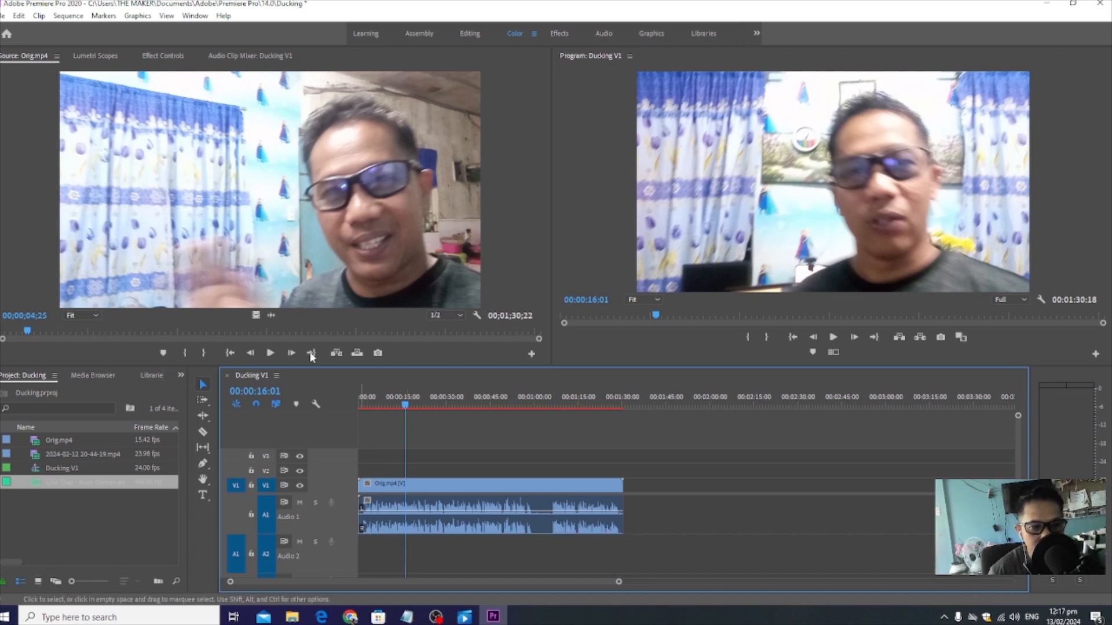
pyautogui.moveTo(64, 490); pyautogui.dragTo(360, 547)
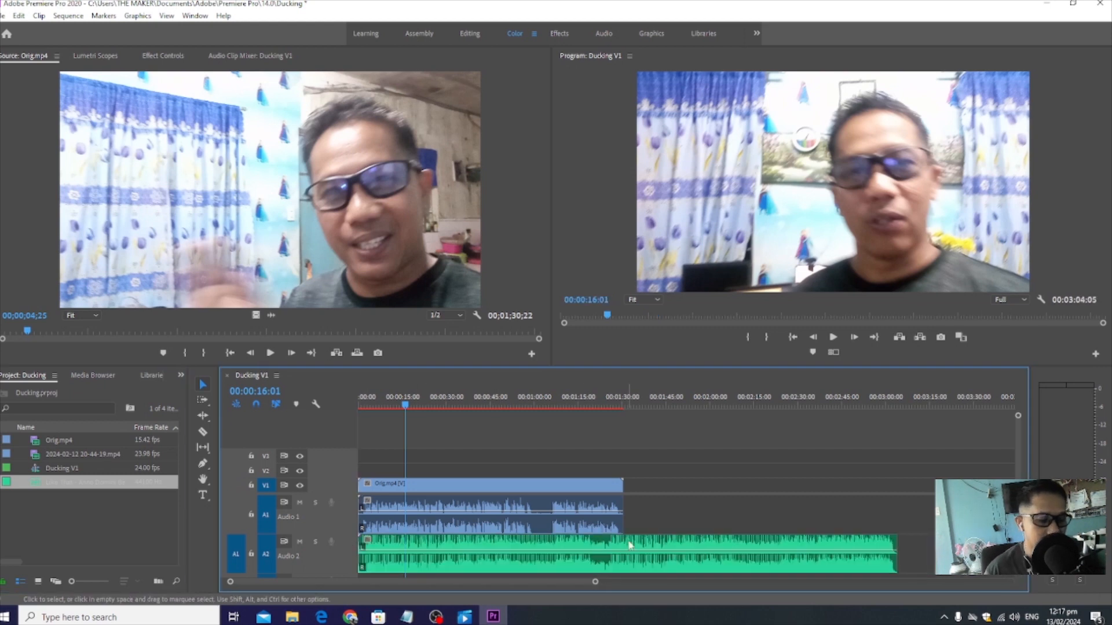
pyautogui.press('c')
pyautogui.click(628, 544)
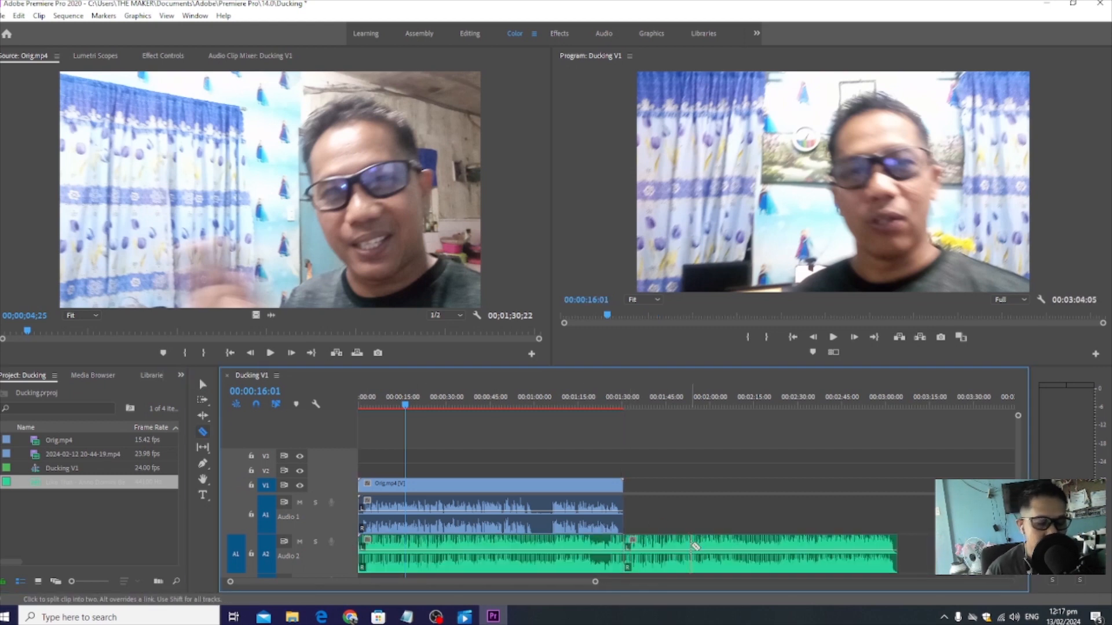
pyautogui.press('v')
pyautogui.click(694, 548)
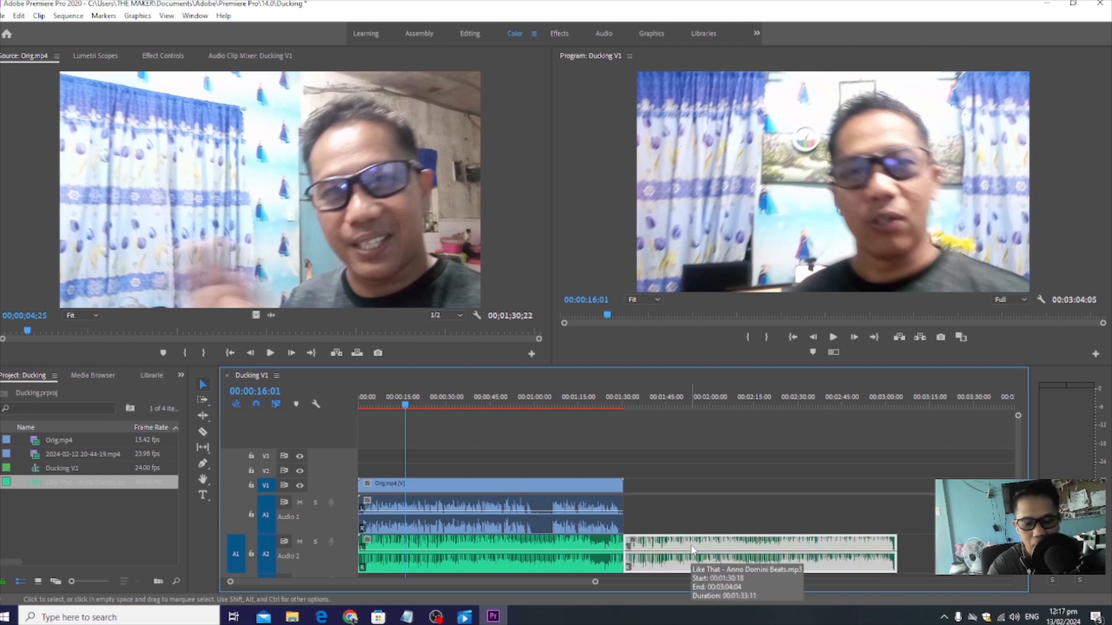
pyautogui.press('Delete')
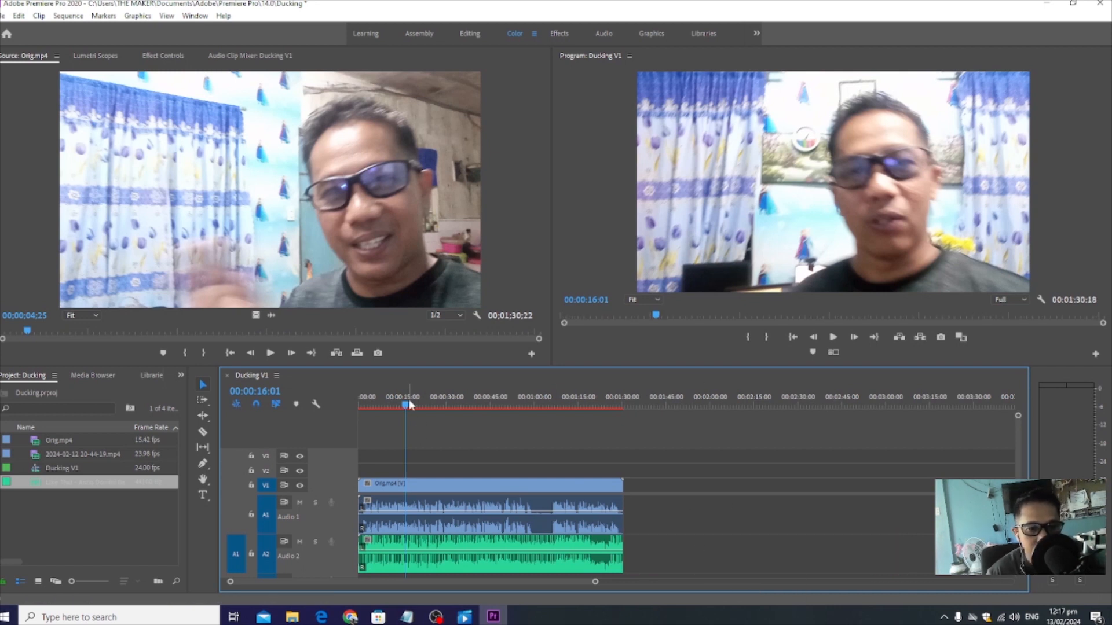
# Return the playhead to the start of the sequence and select the Orig.mp4 clip with its voice audio
pyautogui.moveTo(409, 405); pyautogui.dragTo(351, 402)
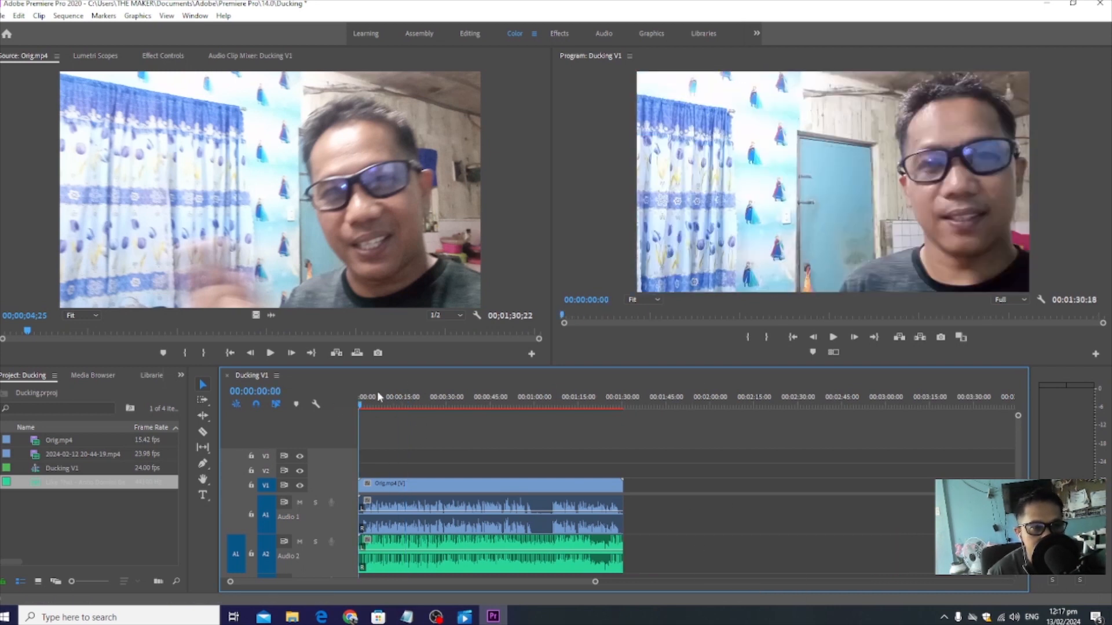
pyautogui.click(495, 508)
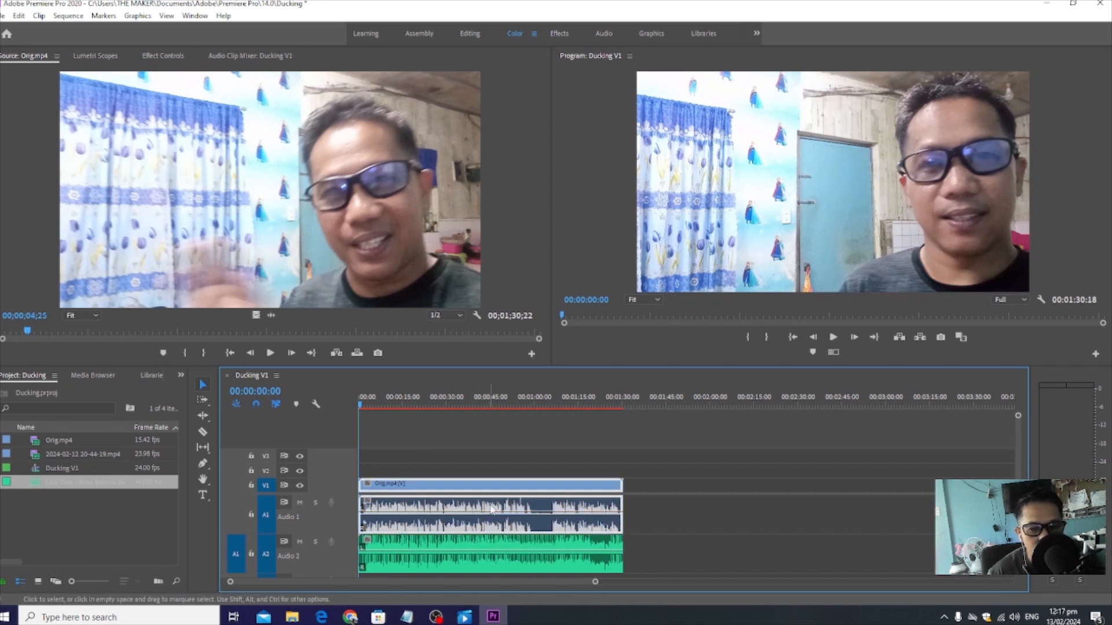
# Switch to OBS, make the Display Capture 2 source visible, and return to Premiere Pro
pyautogui.click(435, 616)
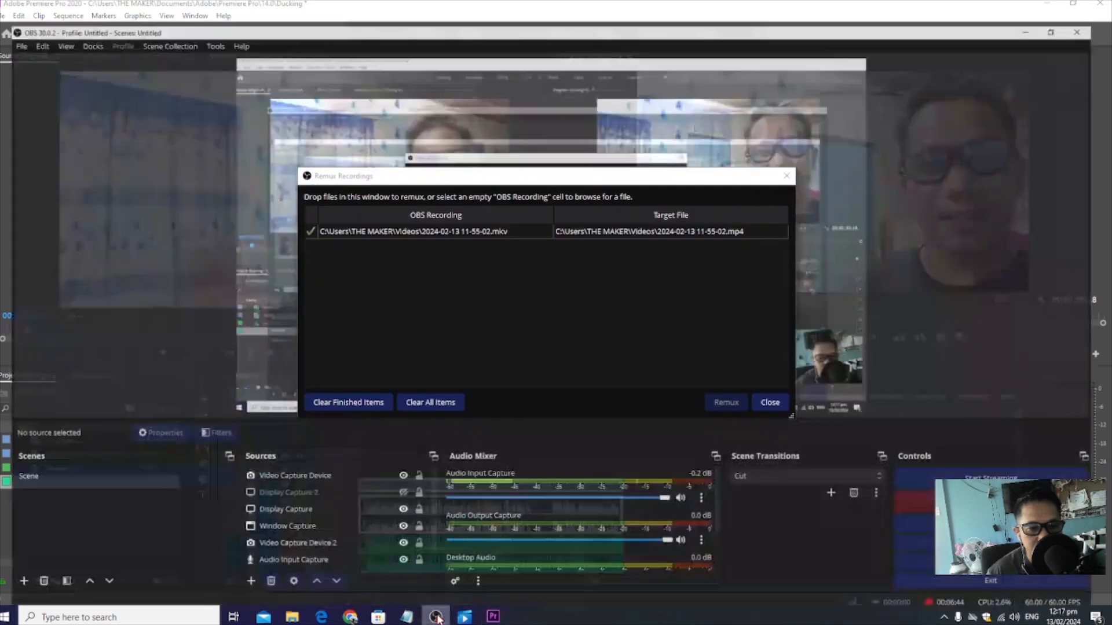
pyautogui.click(398, 482)
pyautogui.click(1048, 4)
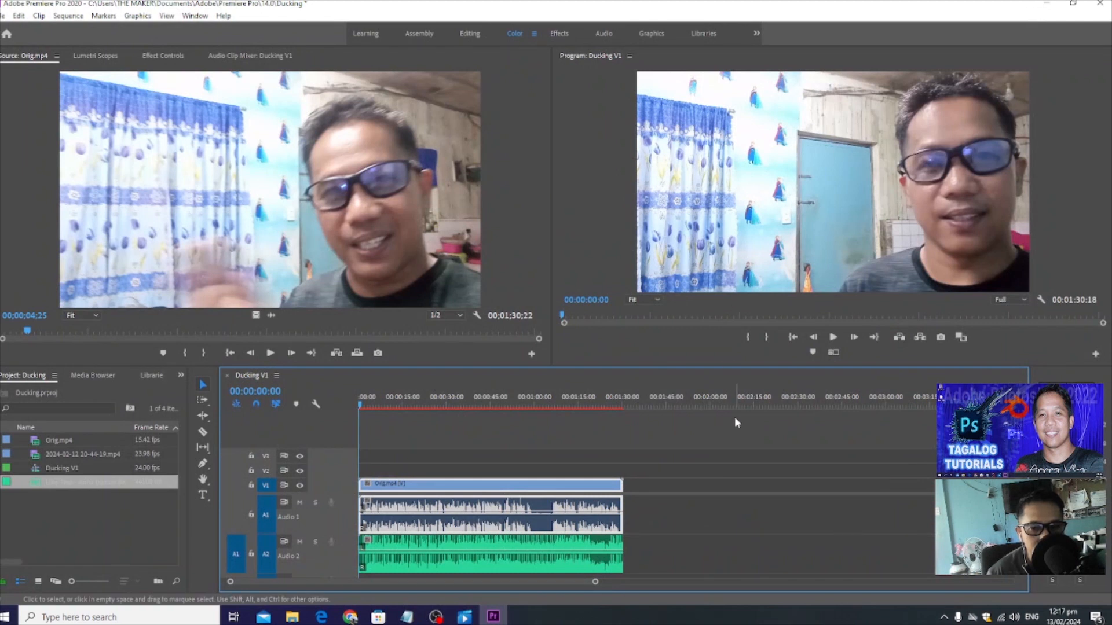
pyautogui.click(410, 619)
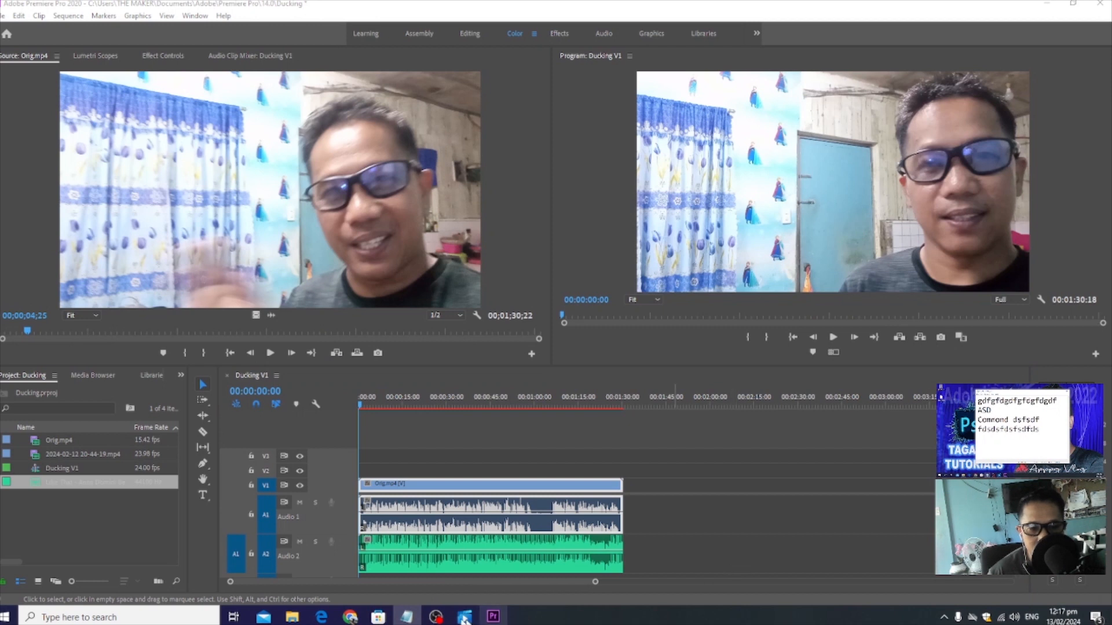
pyautogui.click(436, 618)
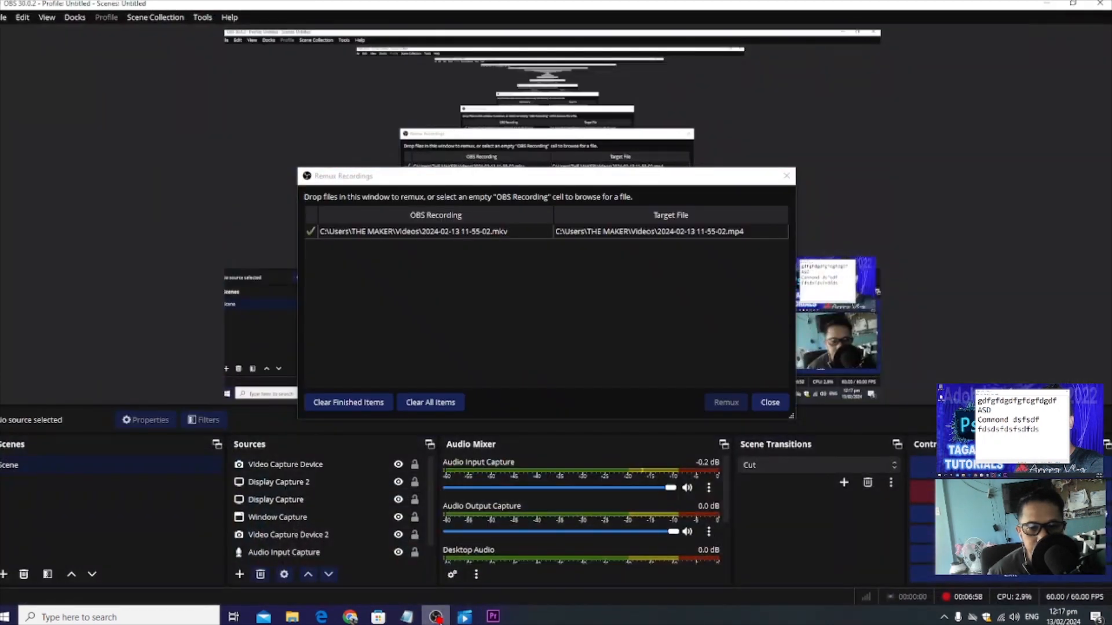
pyautogui.click(436, 617)
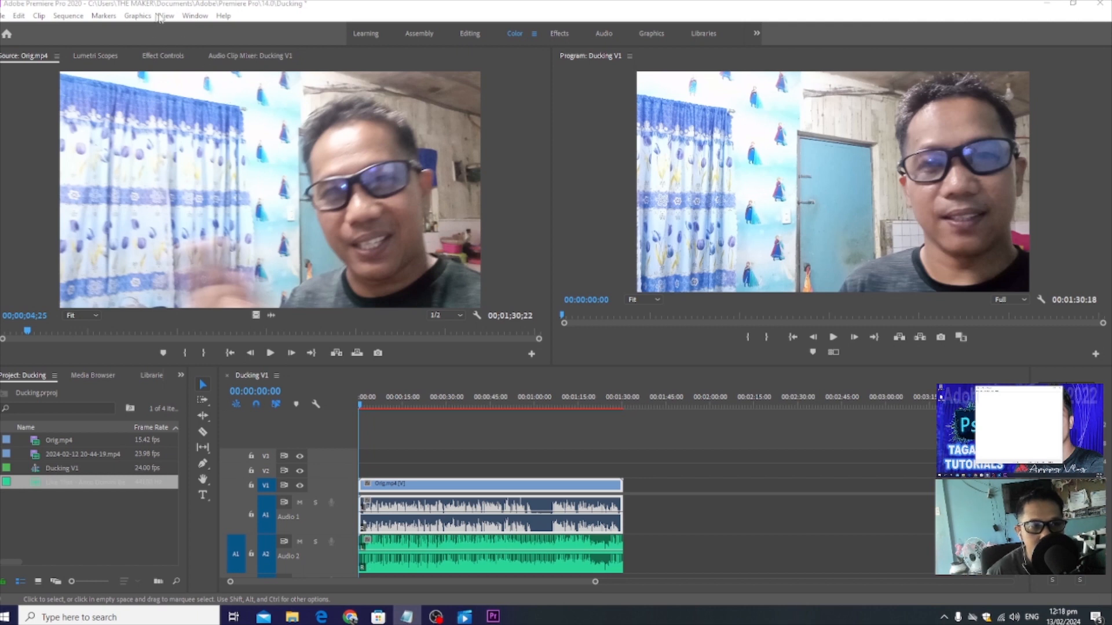
# Write the lines "WINDOW" and "Essential Sound" in the Notepad note
pyautogui.click(197, 16)
pyautogui.moveTo(230, 19)
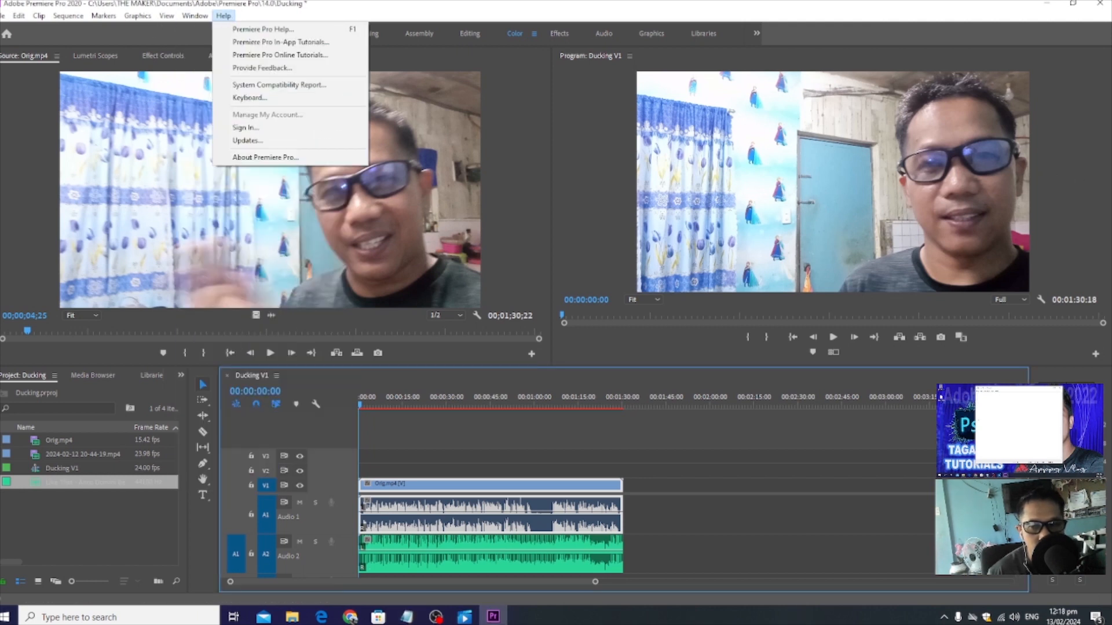
pyautogui.click(1019, 426)
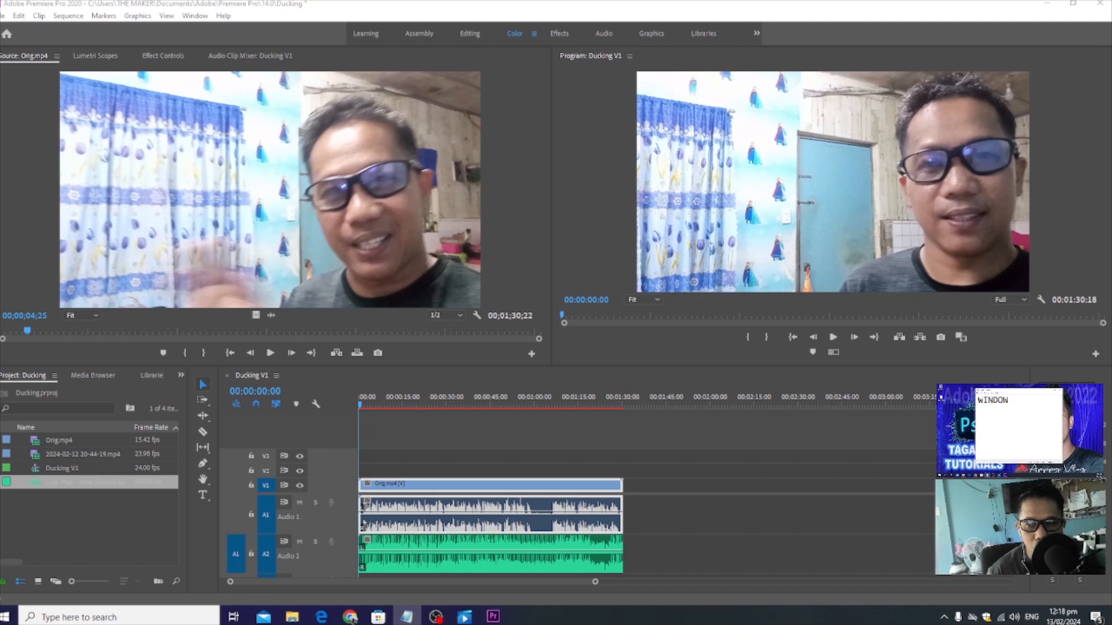
pyautogui.click(189, 18)
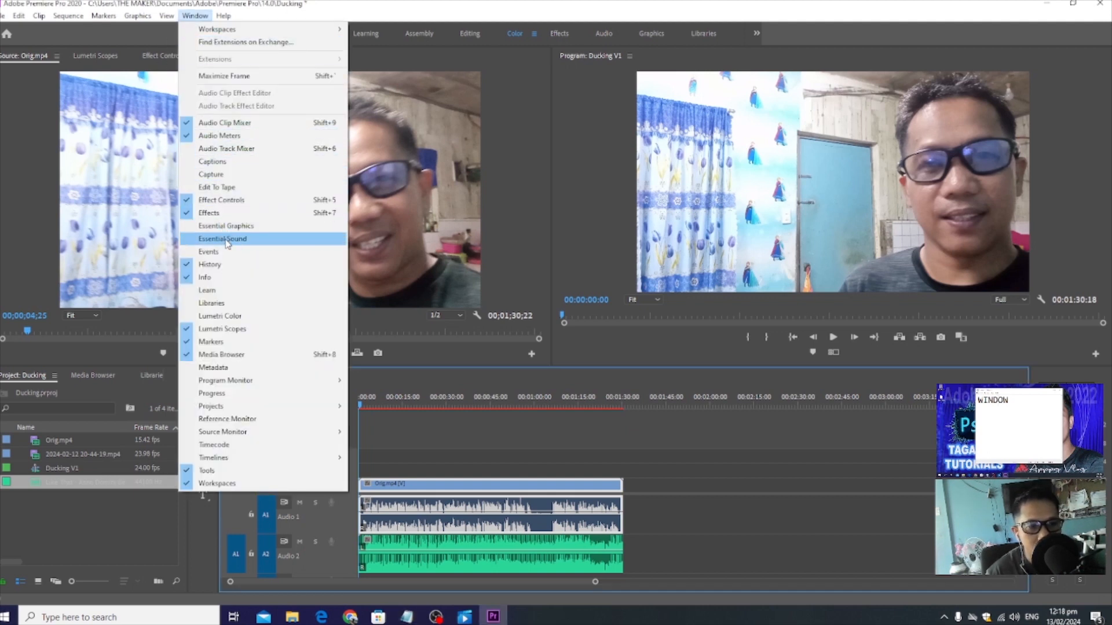
pyautogui.click(406, 617)
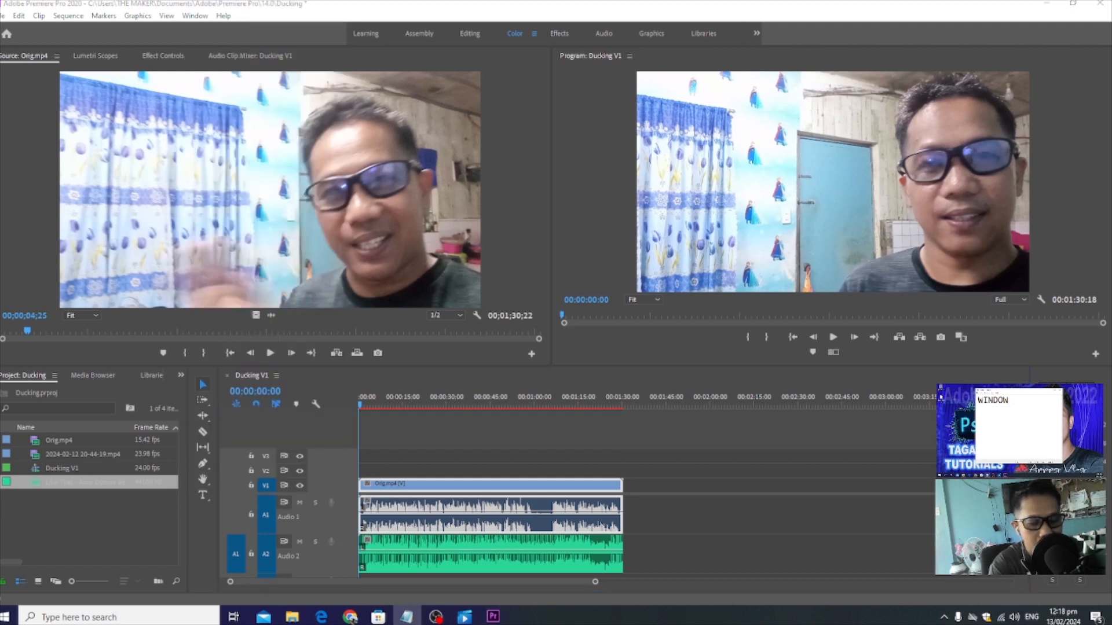
pyautogui.press('Return')
pyautogui.write('Essen')
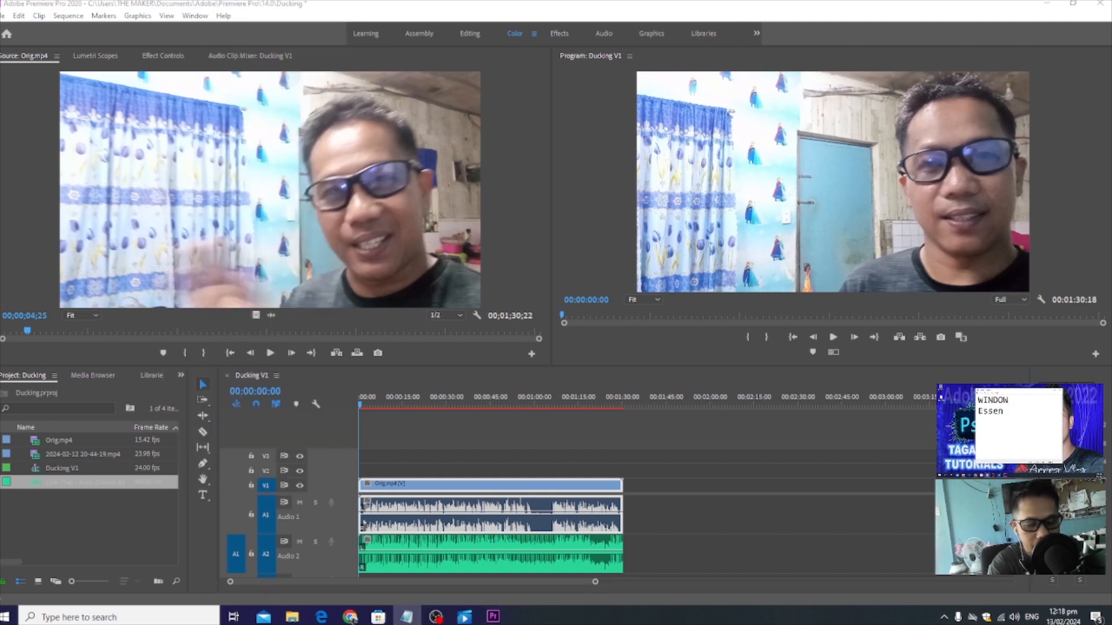
pyautogui.write('tial')
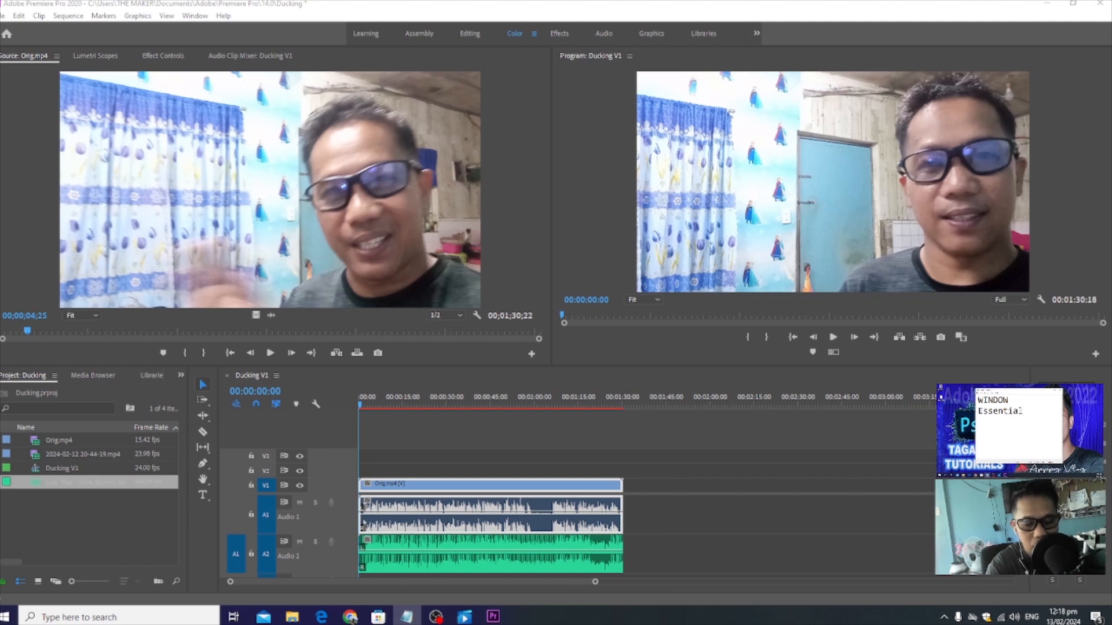
pyautogui.write(' Sound')
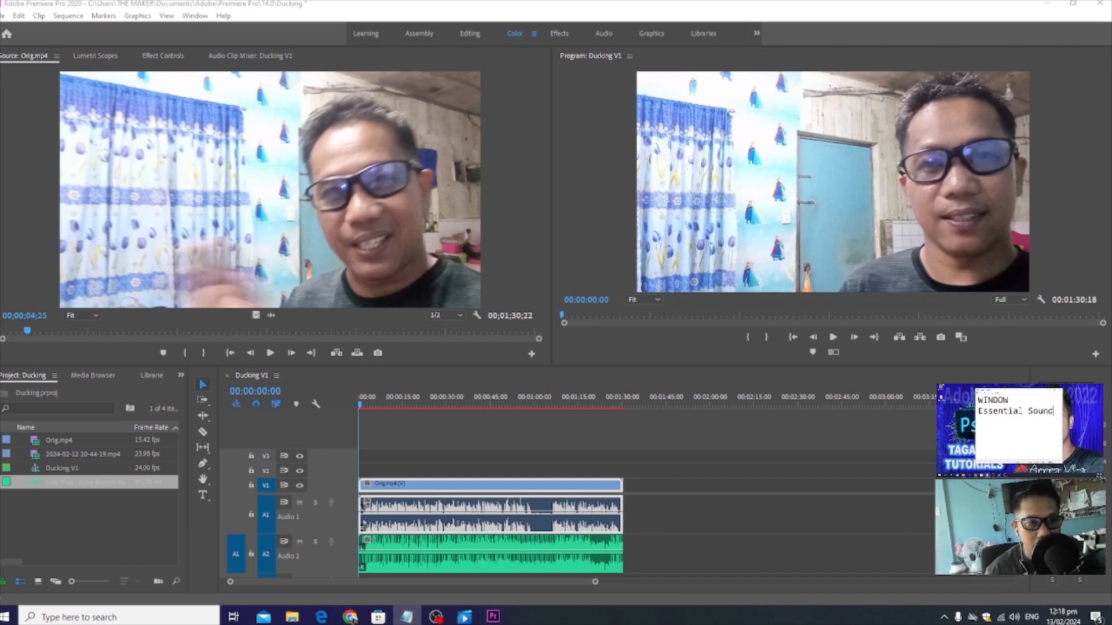
# In the Essential Sound panel, tag the Orig.mp4 audio as Dialogue and enable EQ with the On the Telephone preset
pyautogui.click(196, 17)
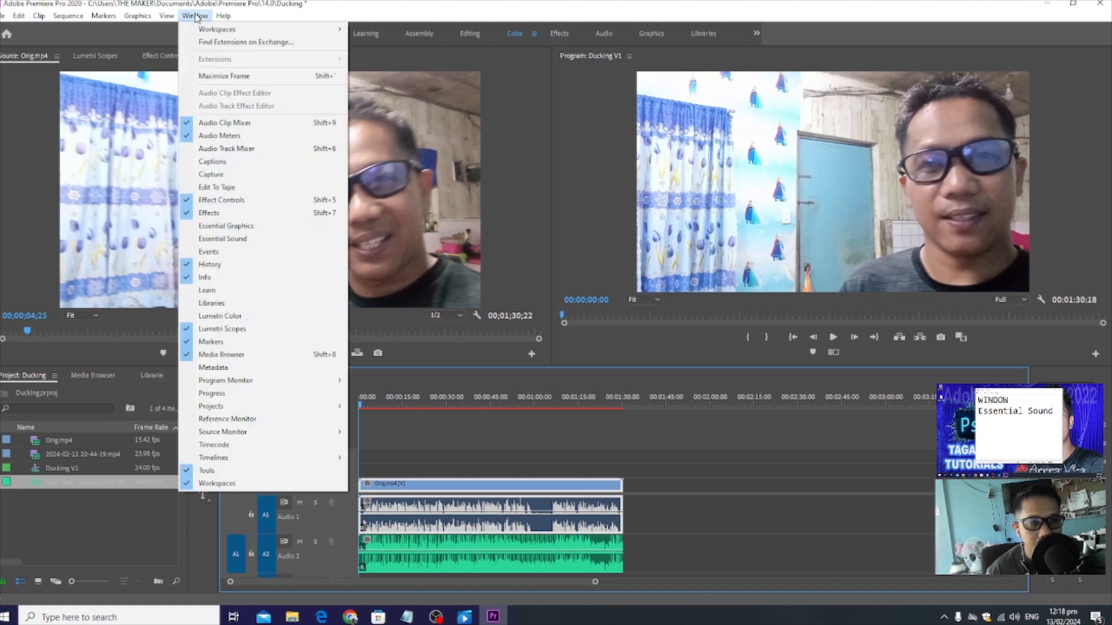
pyautogui.click(234, 242)
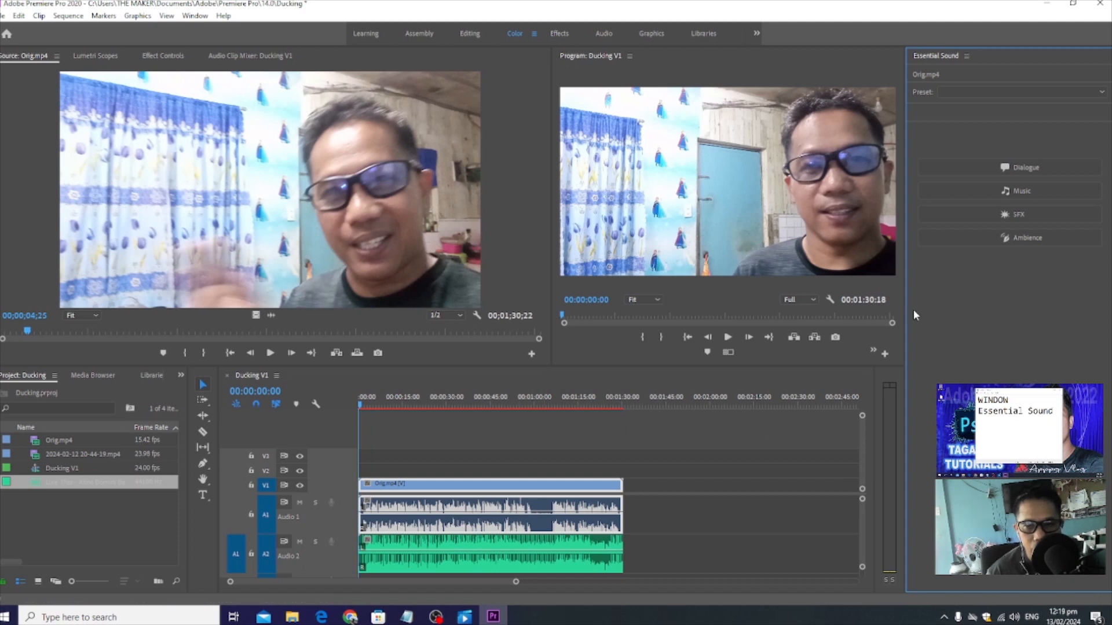
pyautogui.click(1029, 170)
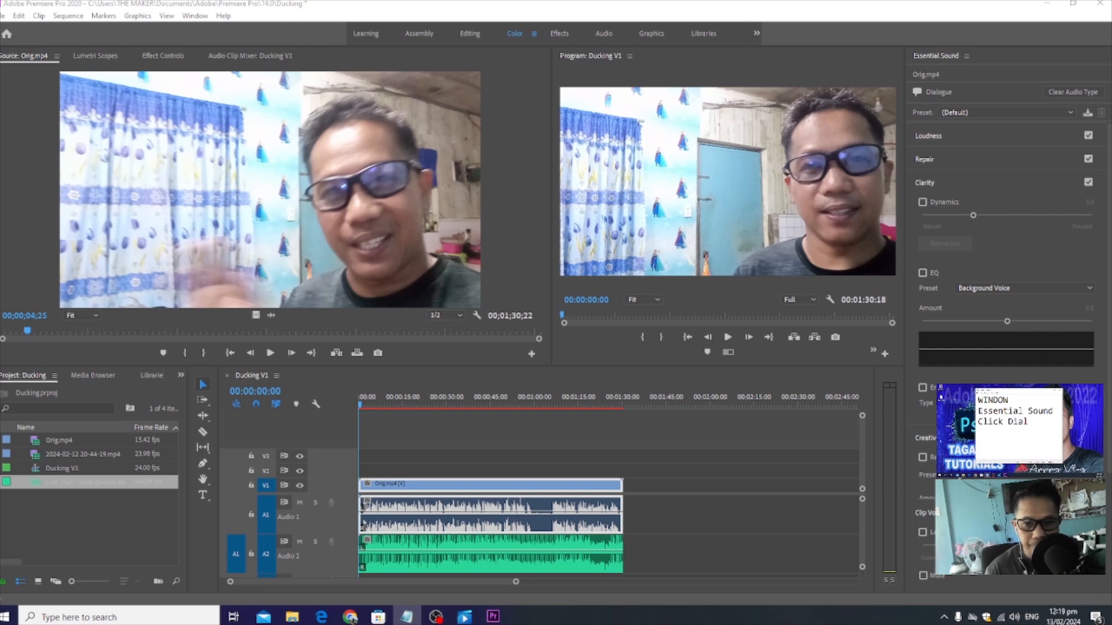
pyautogui.click(1001, 293)
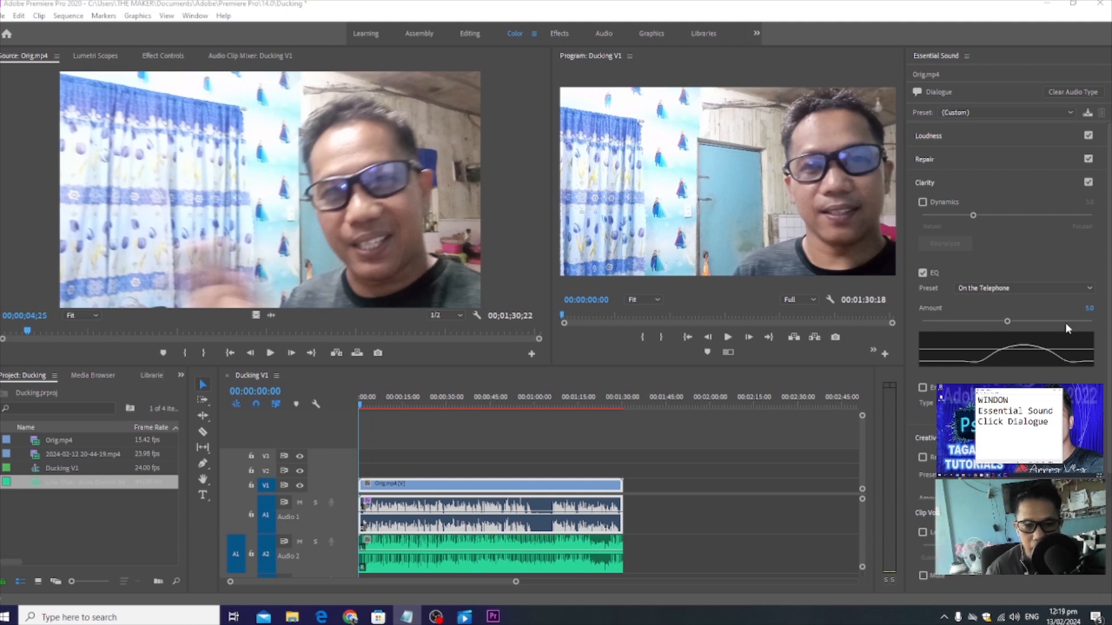
# Tag the Like That clip on A2 as Music and add the line "Music" to the Notepad note
pyautogui.click(518, 551)
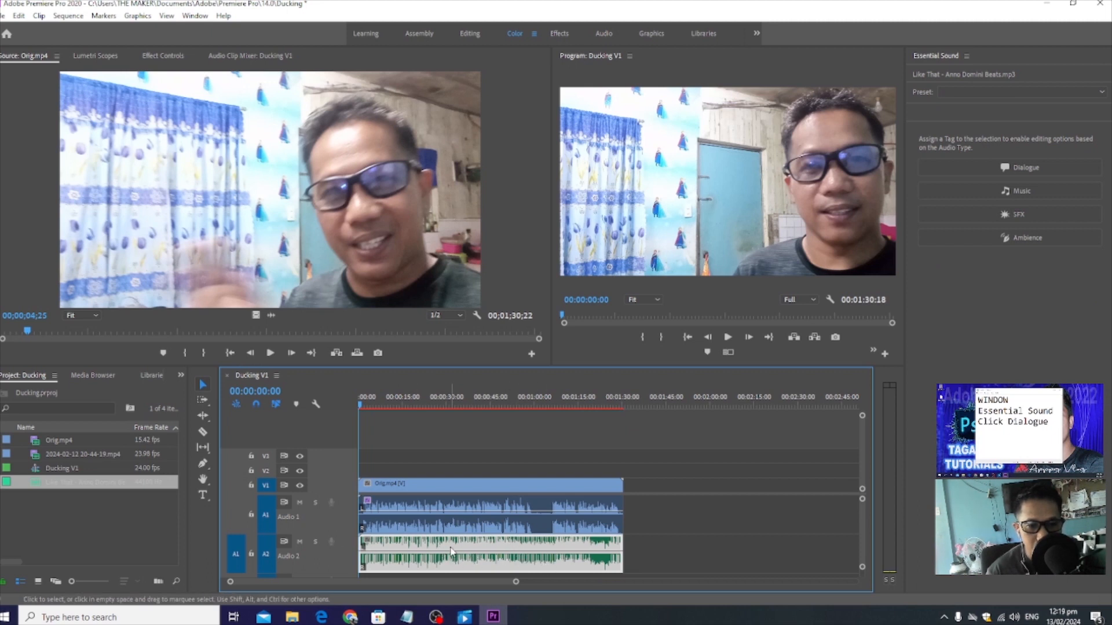
pyautogui.click(1042, 193)
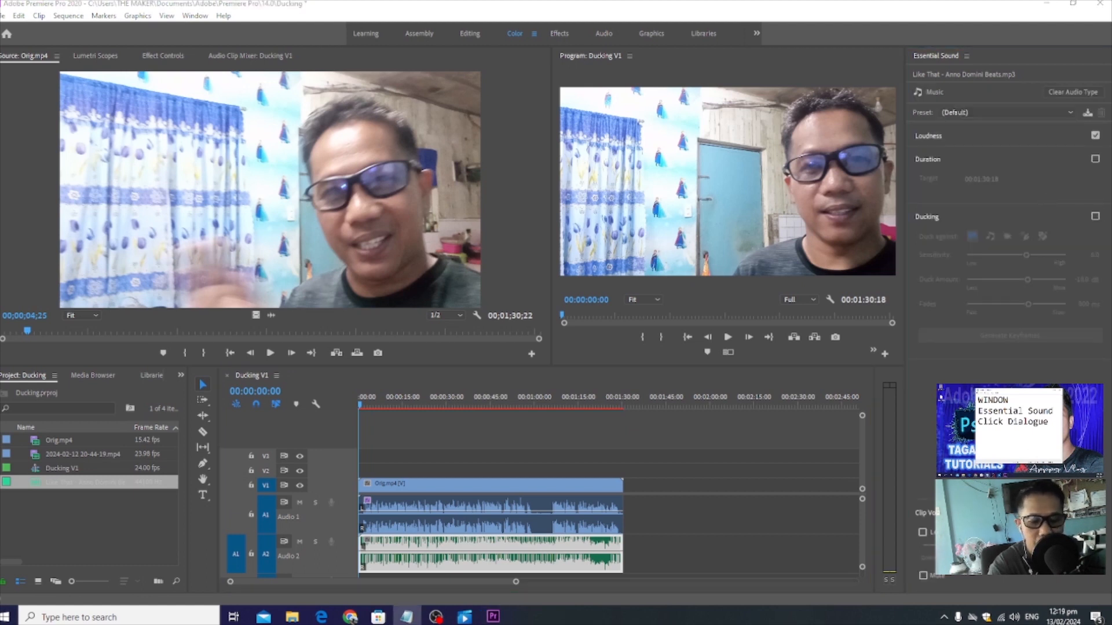
pyautogui.write('Mus')
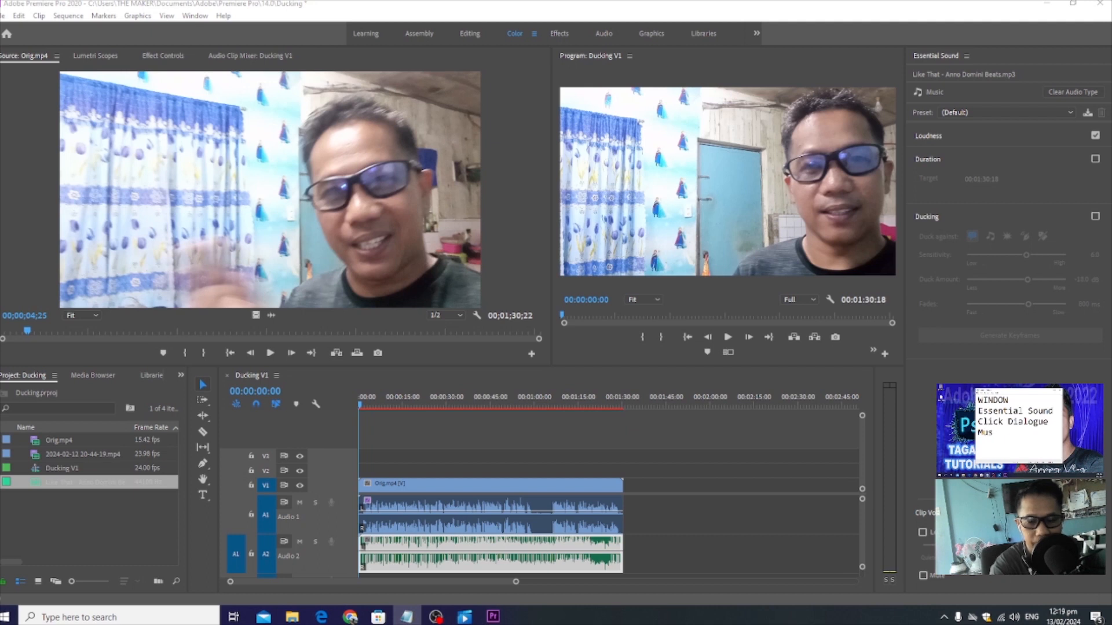
pyautogui.write('ic')
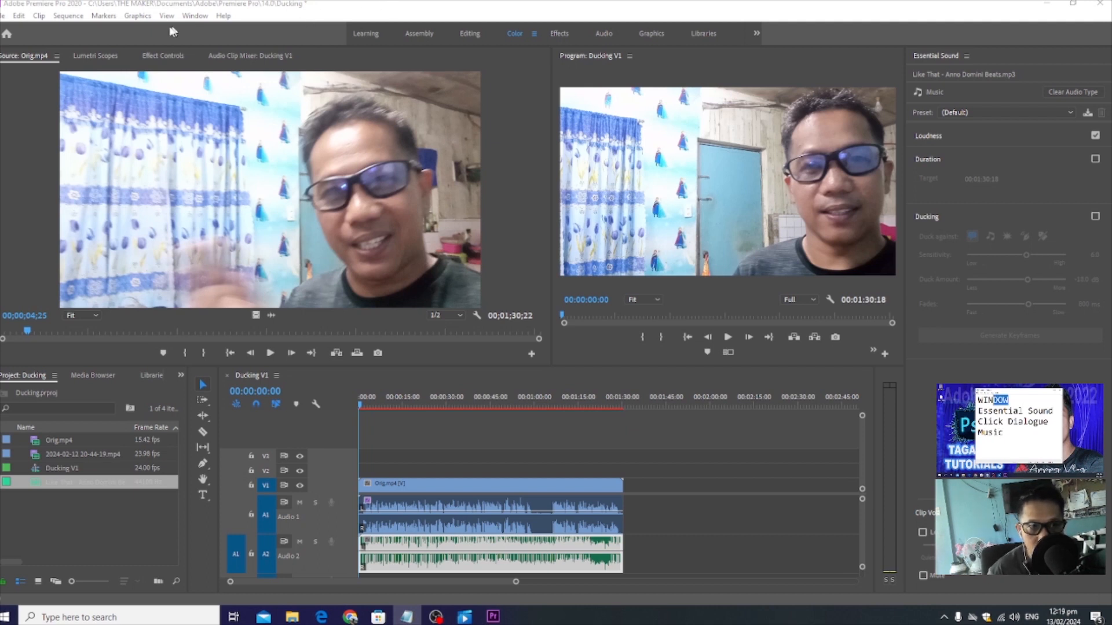
# Return to the Essential Sound settings in Premiere Pro and enable Ducking for the Like That music clip
pyautogui.click(194, 15)
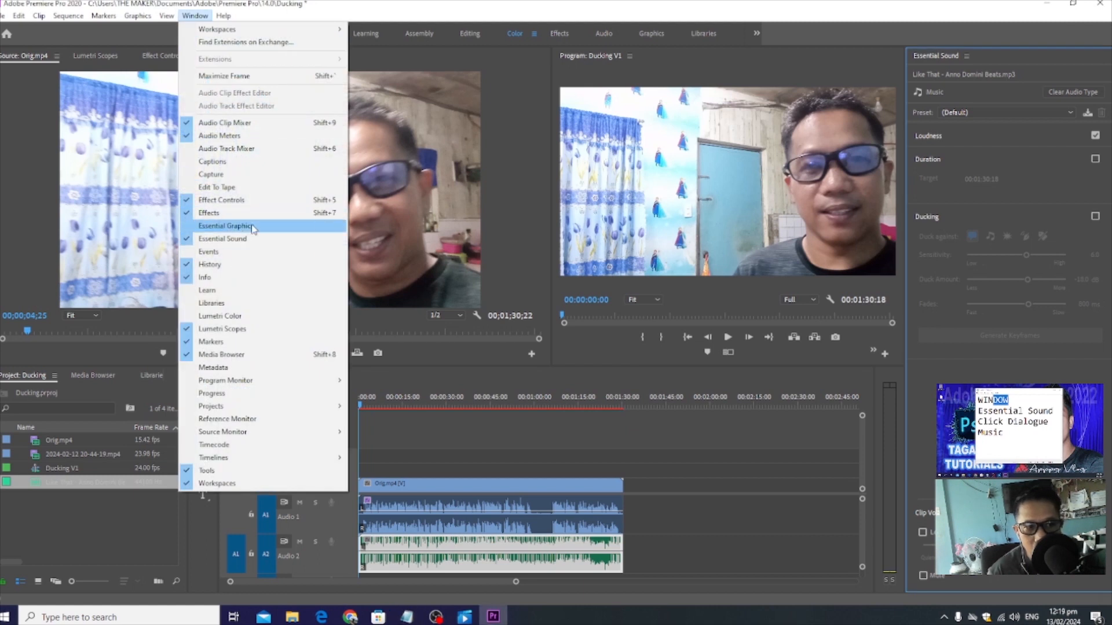
pyautogui.click(276, 244)
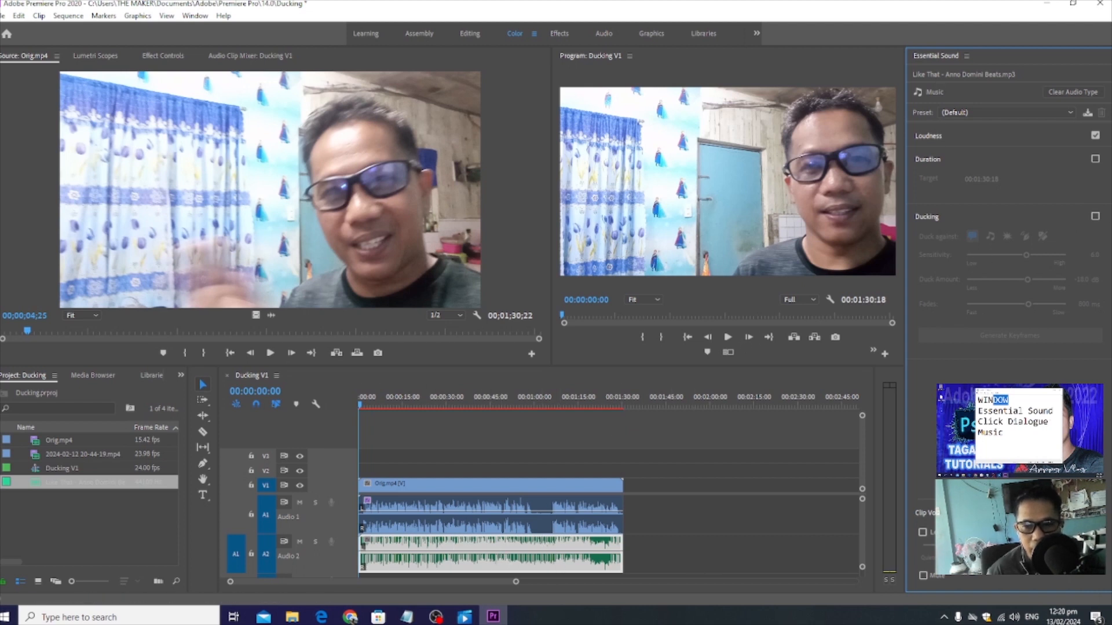
pyautogui.click(1094, 216)
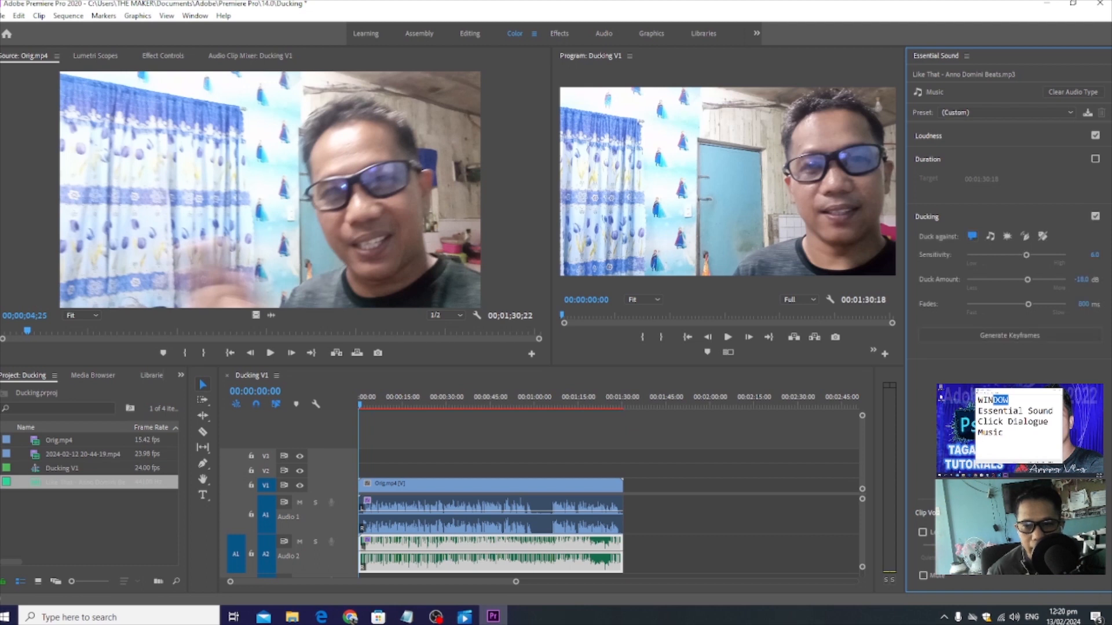
# Add the lines "Sentivity 6.0", "Duck Amount -20" and "Fades -300" to the Notepad note
pyautogui.click(979, 456)
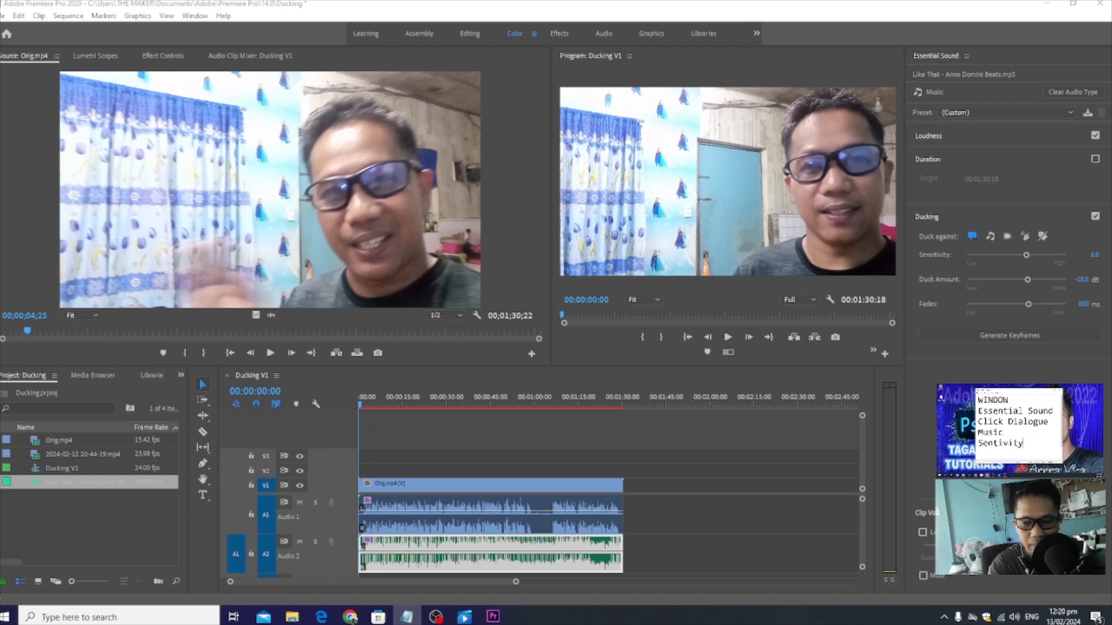
pyautogui.press('Return')
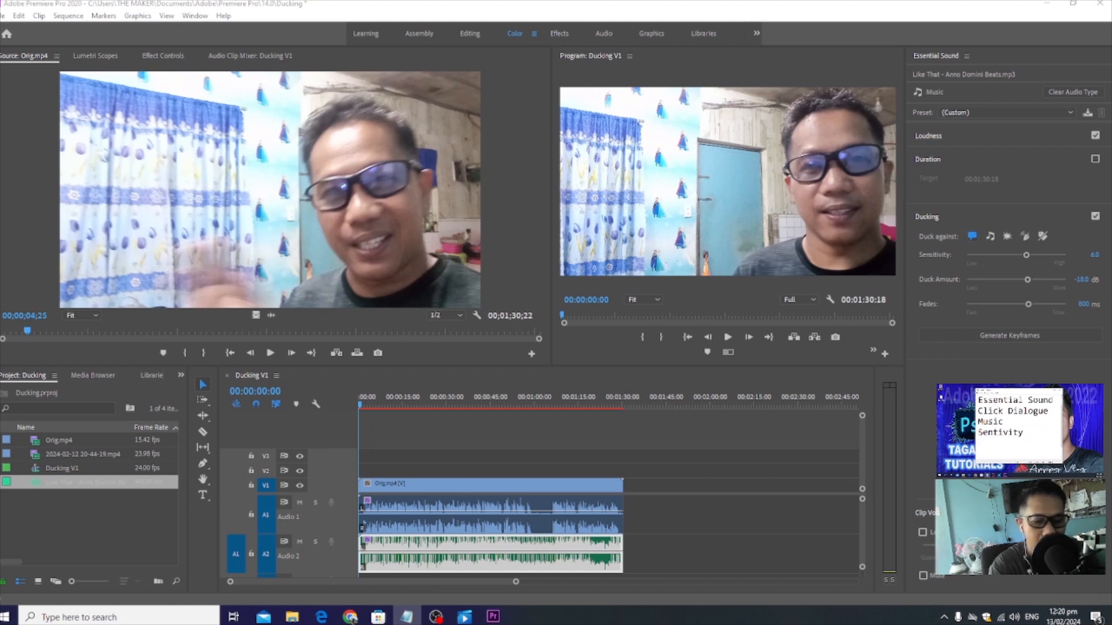
pyautogui.write('Duck A')
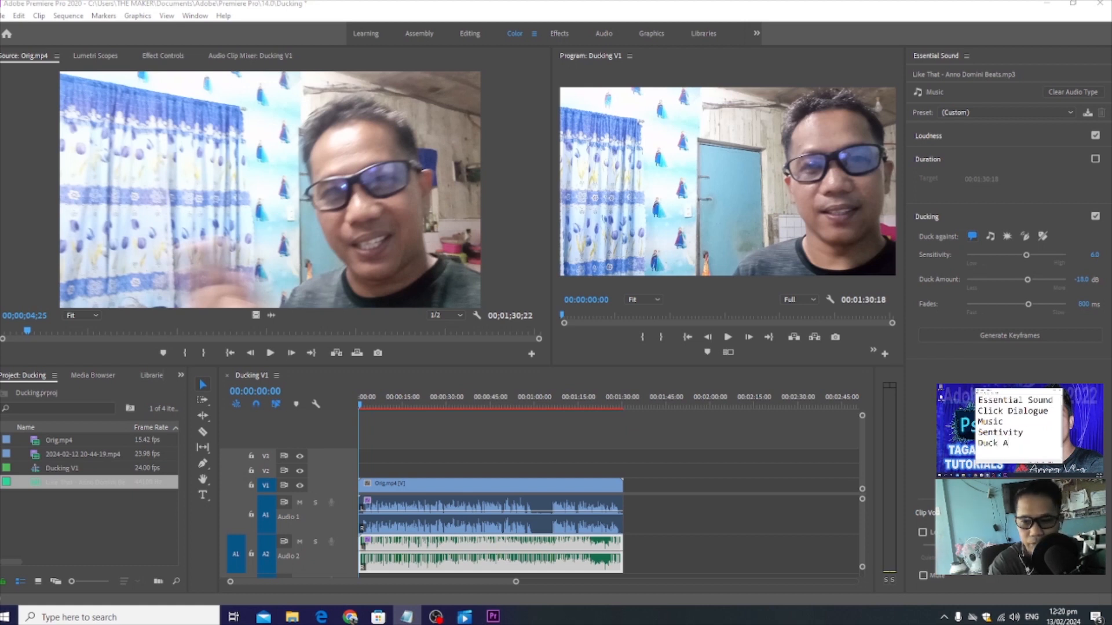
pyautogui.write('mount')
pyautogui.press('Return')
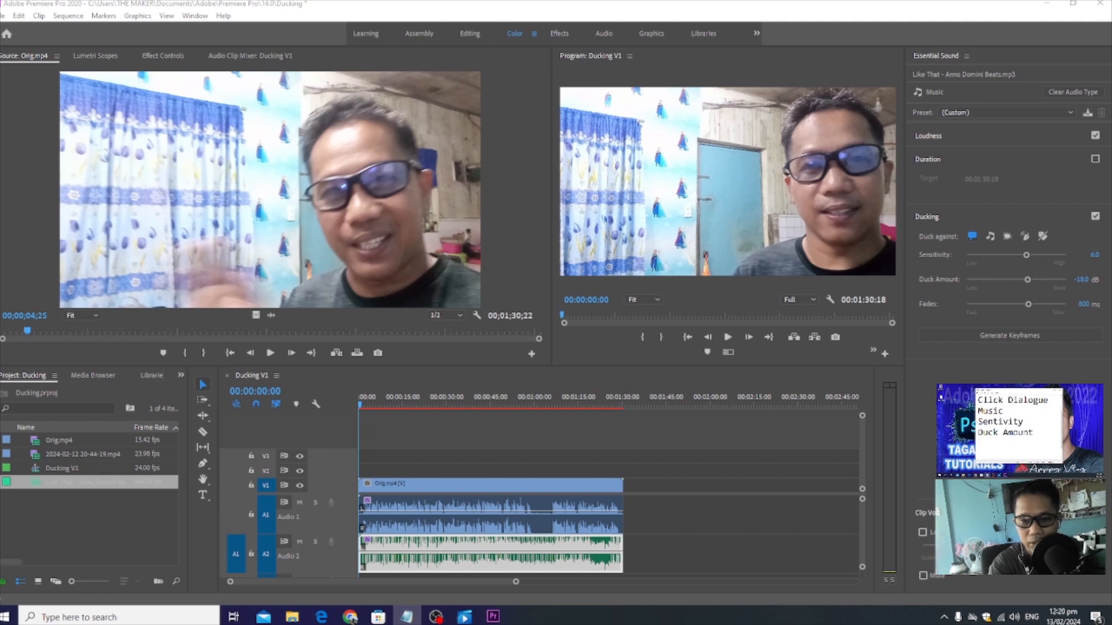
pyautogui.write('Fades')
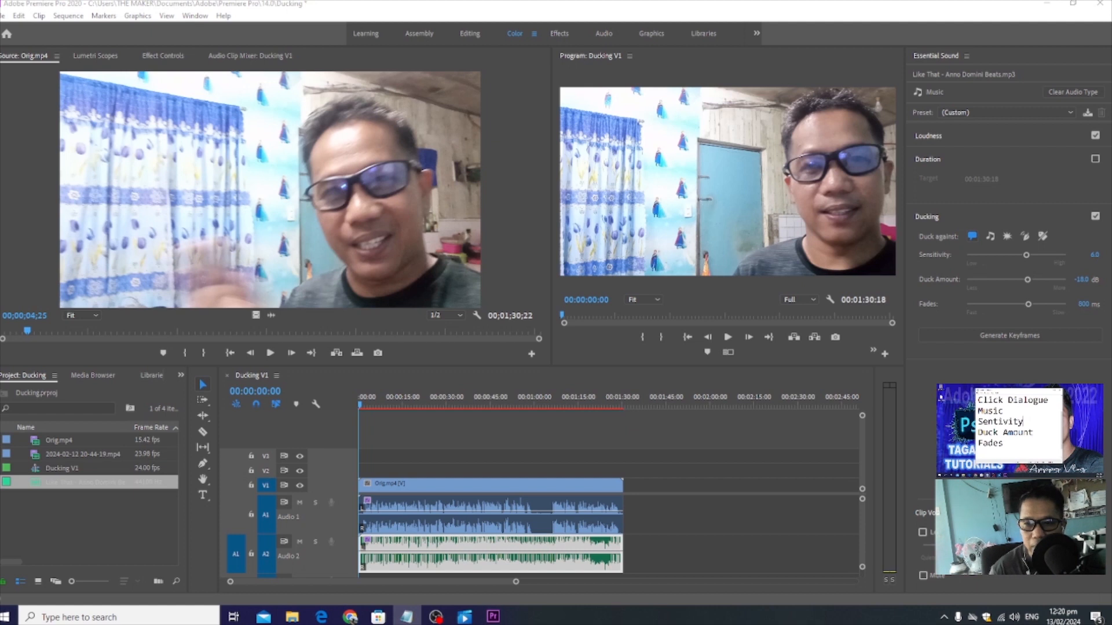
pyautogui.write(' 6.')
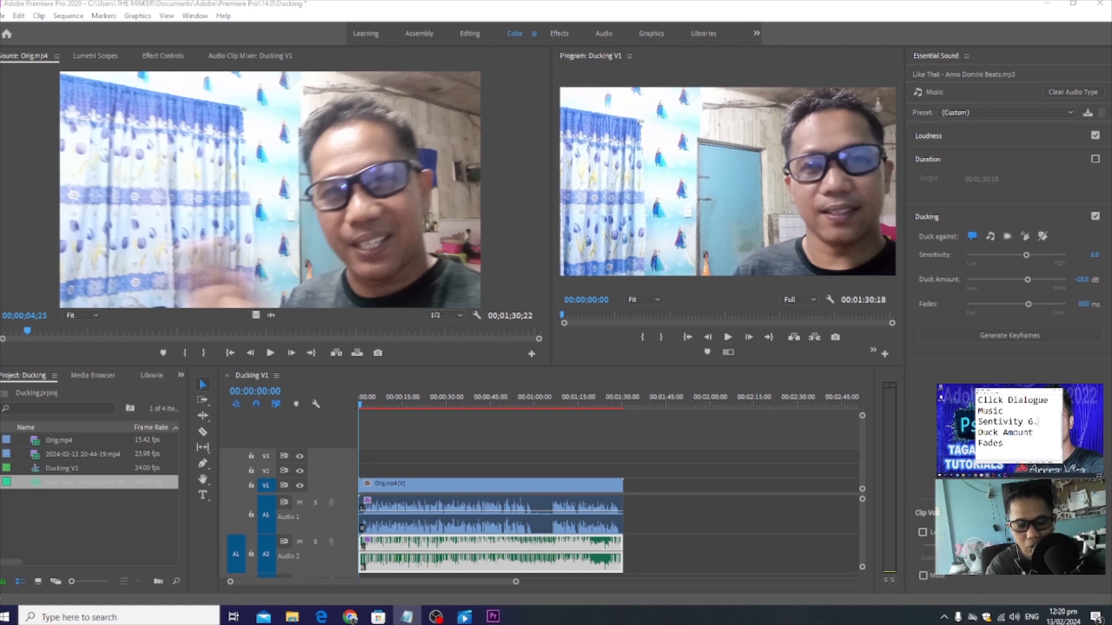
pyautogui.write('0')
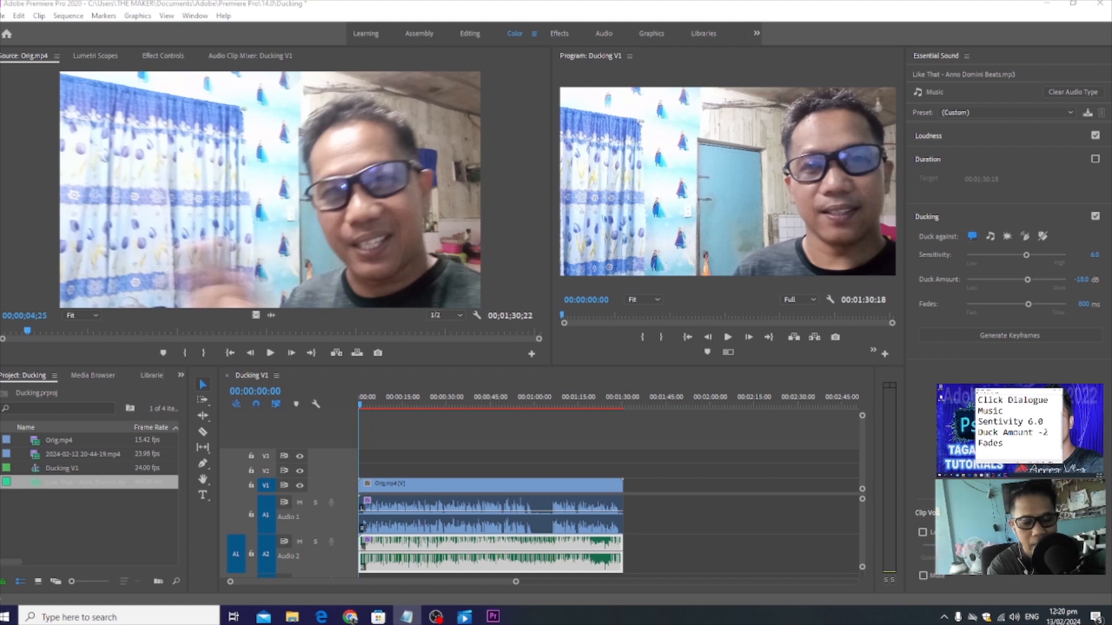
pyautogui.write('0')
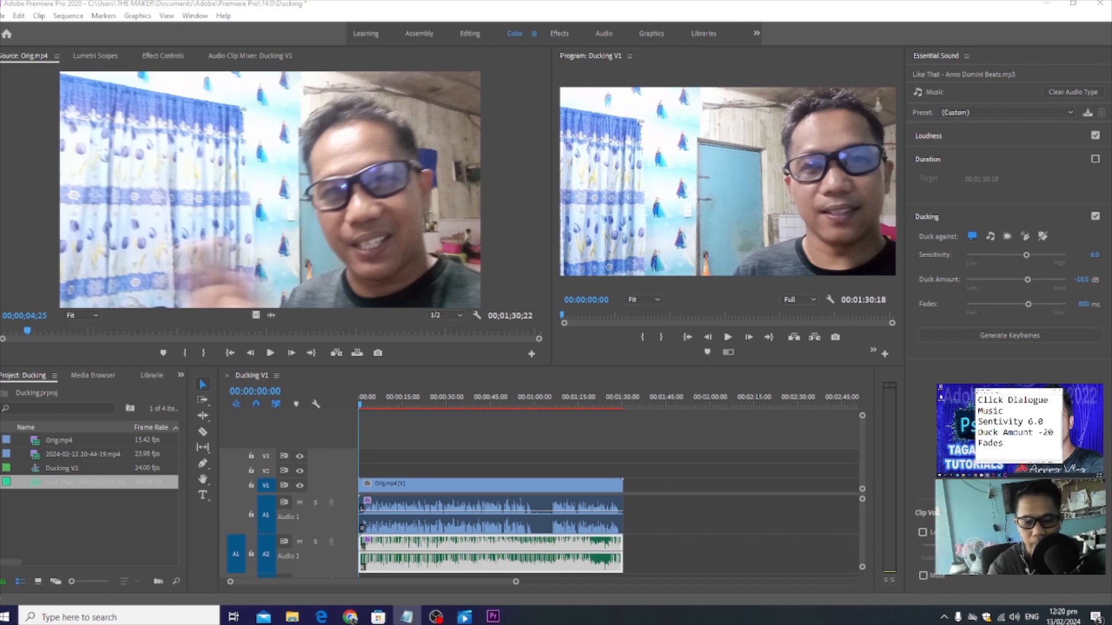
pyautogui.write('0')
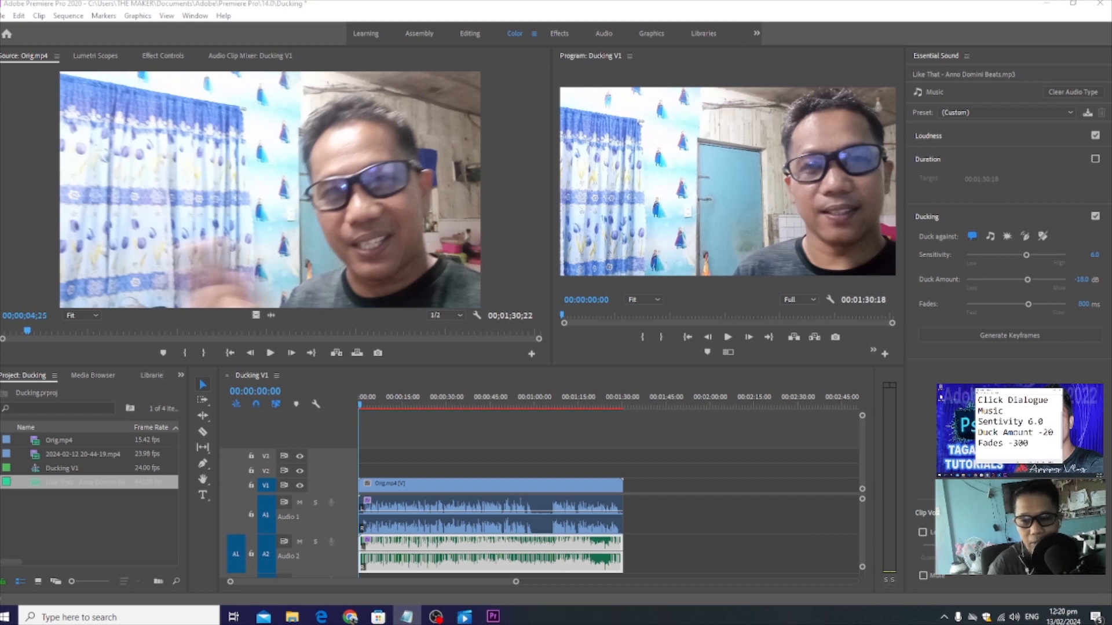
# In Premiere Pro, set the music clip's Duck Amount to -20 dB and Fades to 300 ms
pyautogui.click(1081, 280)
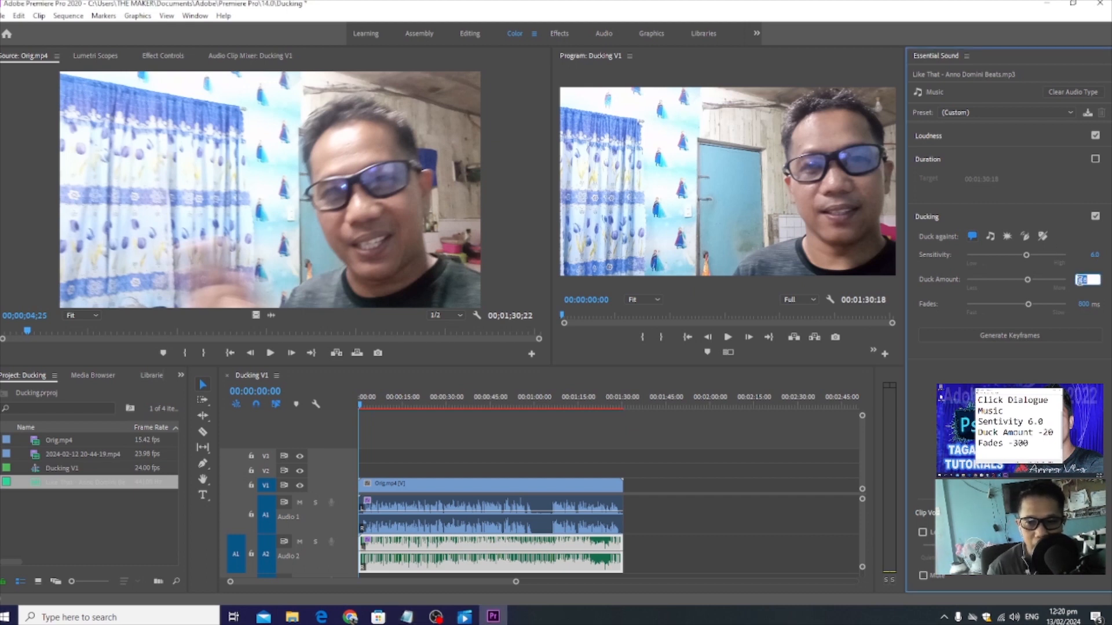
pyautogui.write('-20')
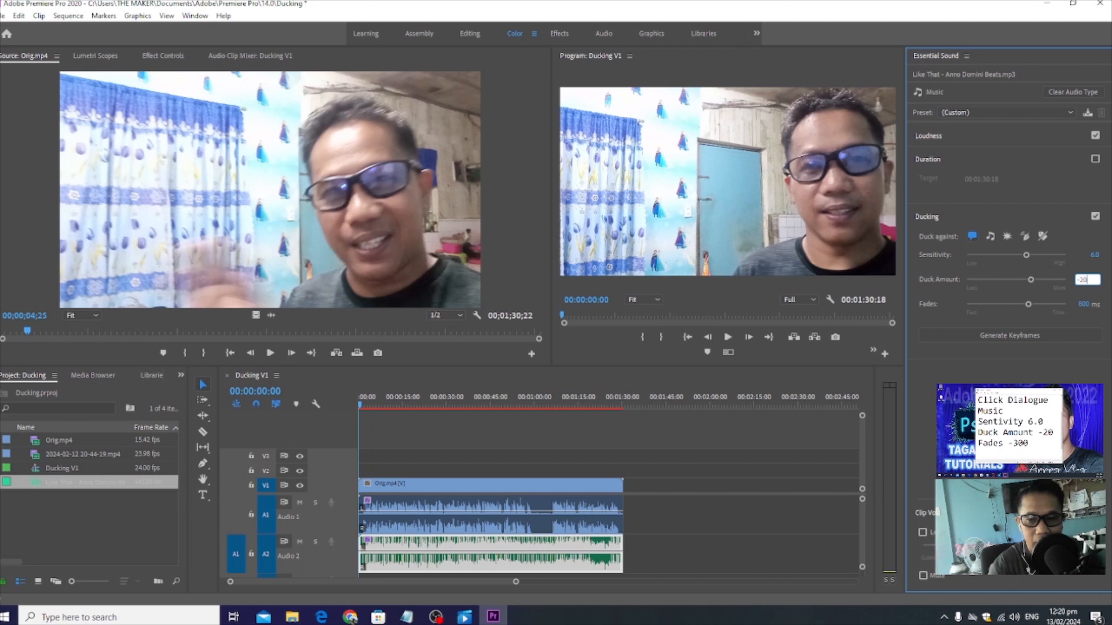
pyautogui.press('Tab')
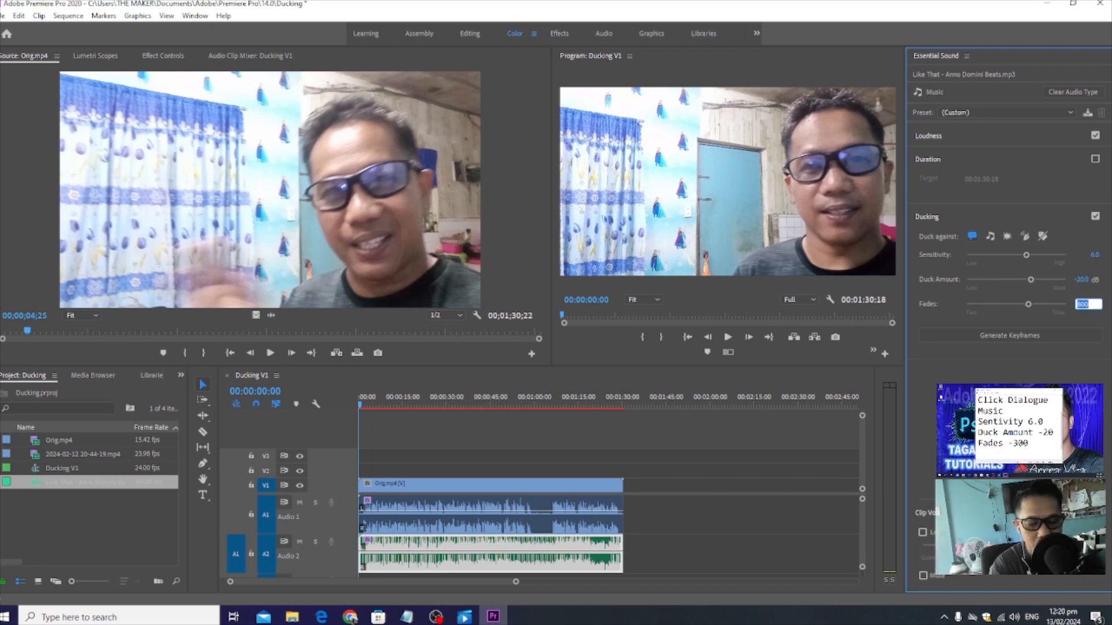
pyautogui.write('300')
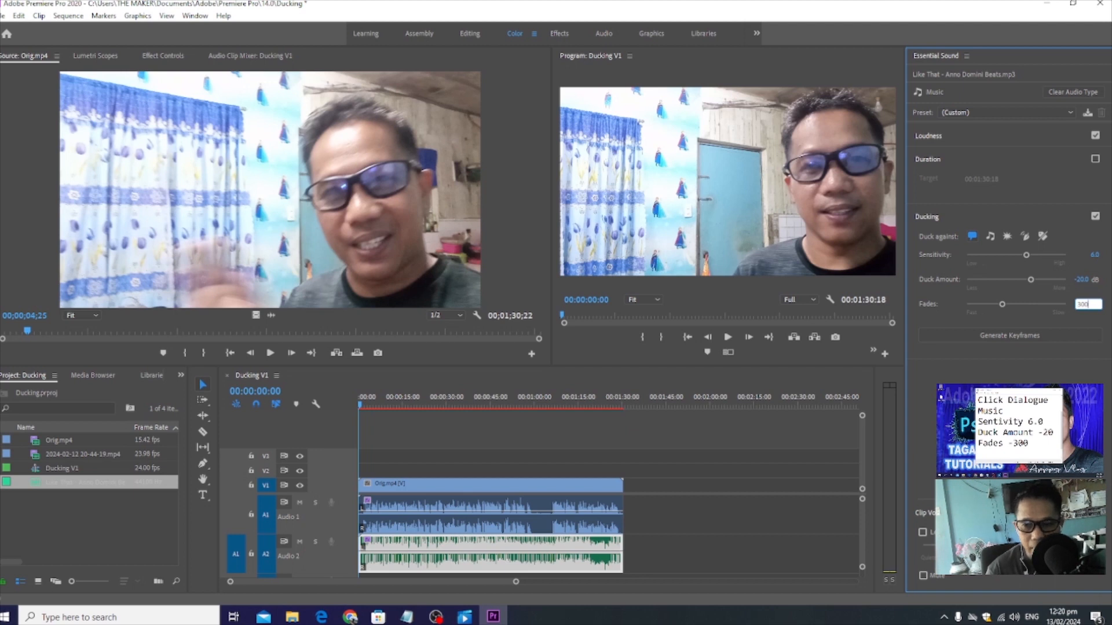
# Add the line "Generate Keyframes" at the end of the Notepad note
pyautogui.click(1030, 444)
pyautogui.press('Return')
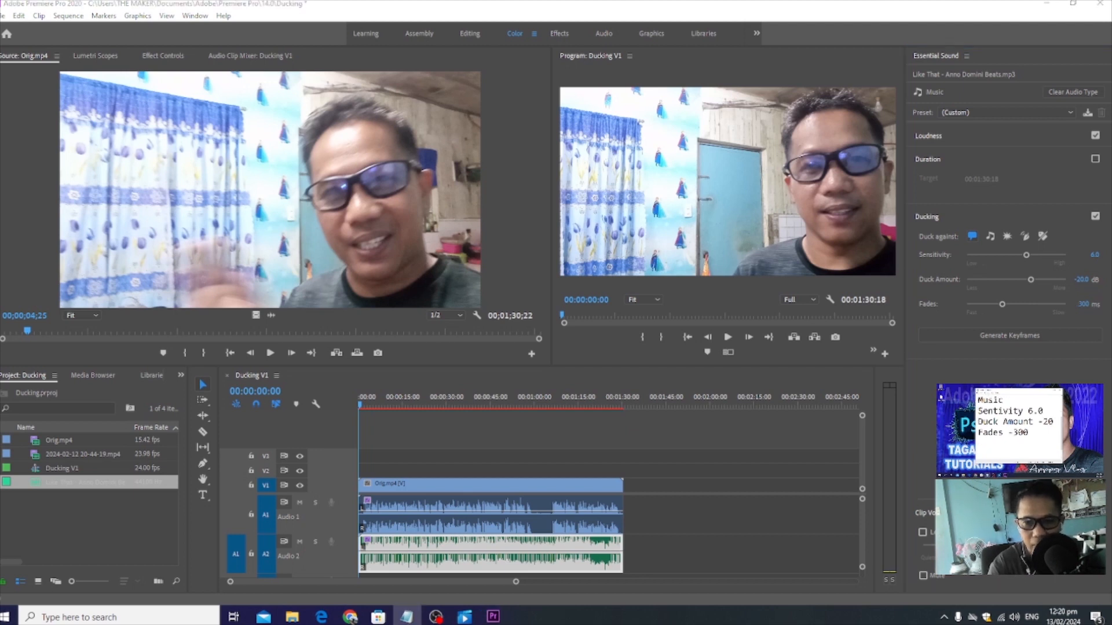
pyautogui.write('Gen')
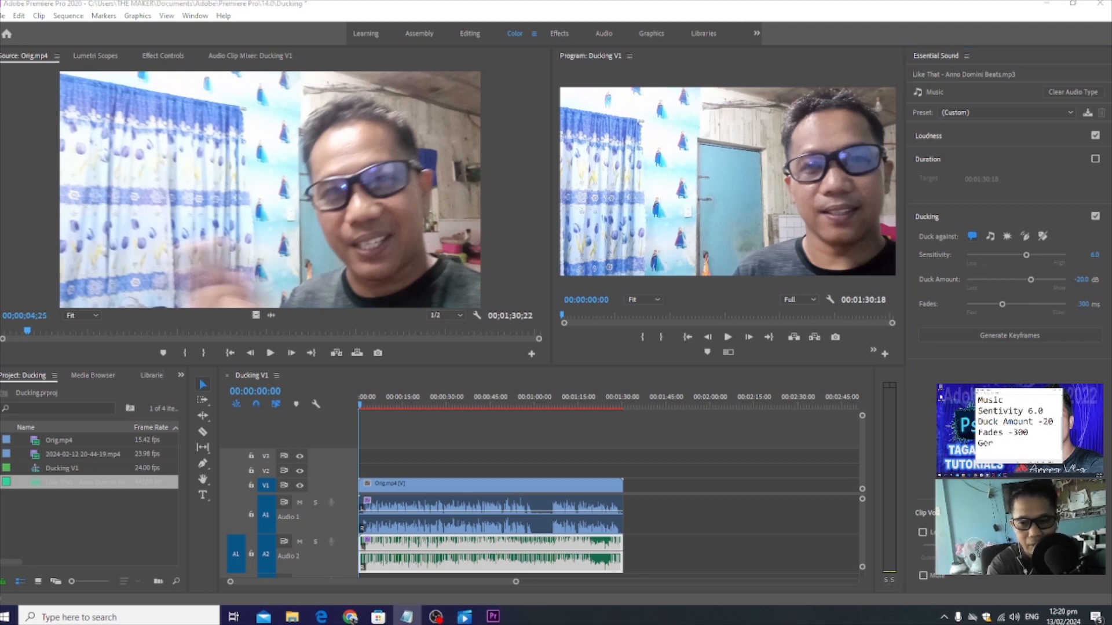
pyautogui.write('erate Ke')
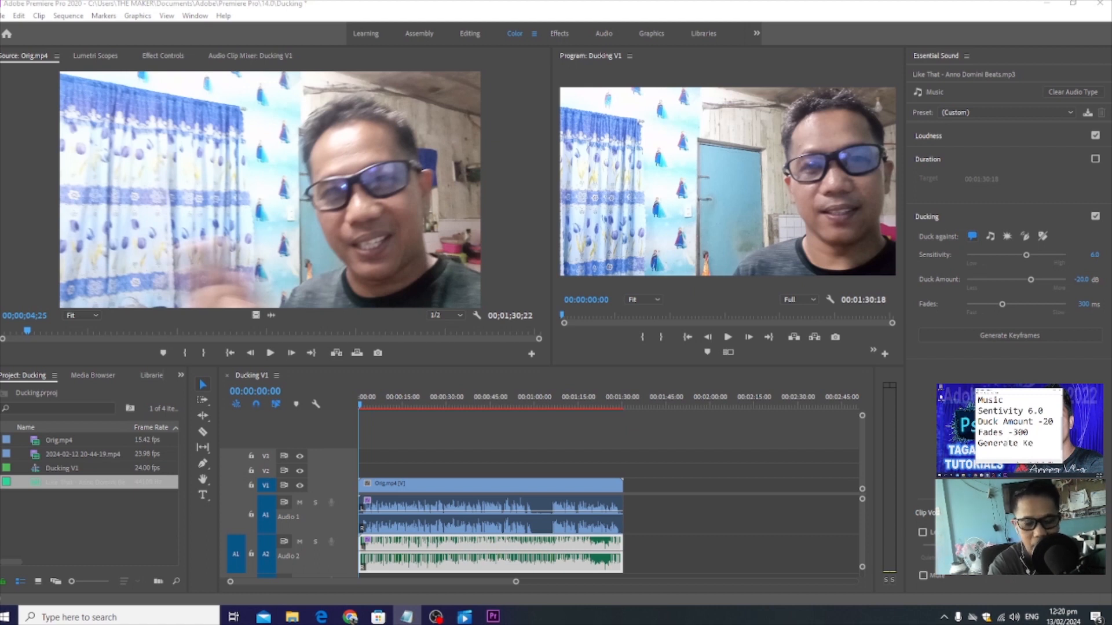
pyautogui.write('yframes')
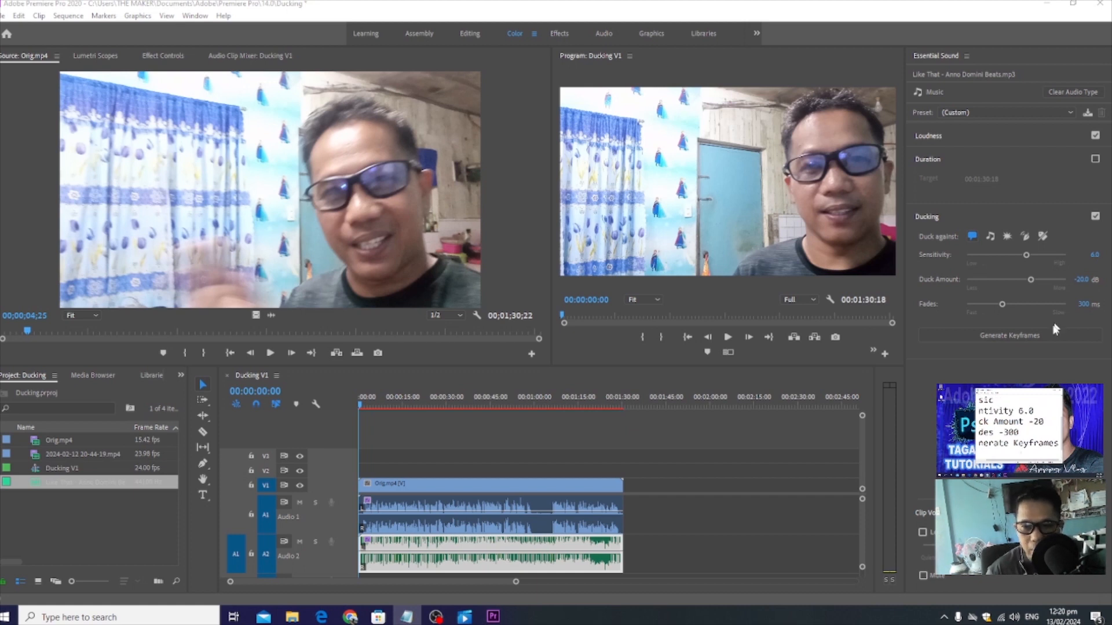
# Generate the ducking keyframes for the Like That music clip and enlarge its Audio 2 track to show them
pyautogui.click(1053, 334)
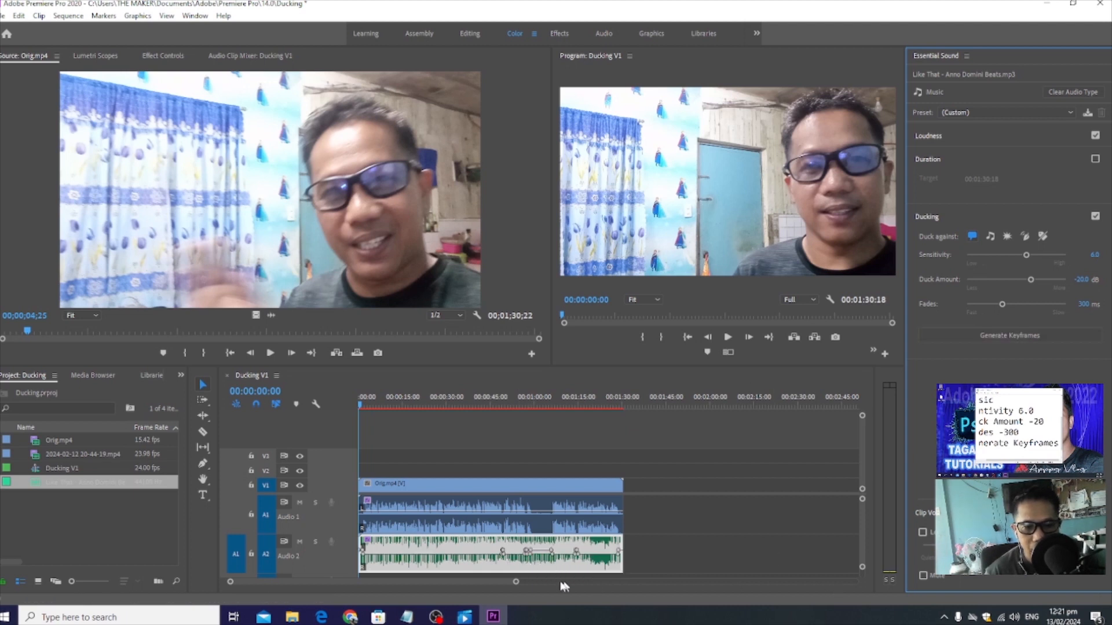
pyautogui.moveTo(515, 581); pyautogui.dragTo(470, 581)
pyautogui.scroll(-3, 404, 582)
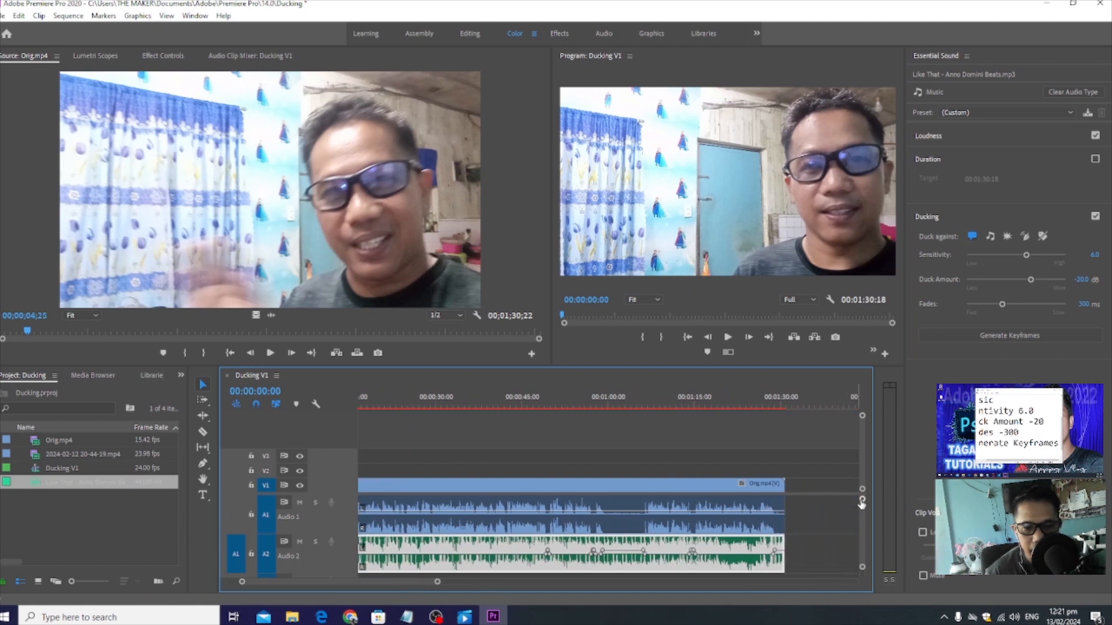
pyautogui.moveTo(862, 497); pyautogui.dragTo(860, 517)
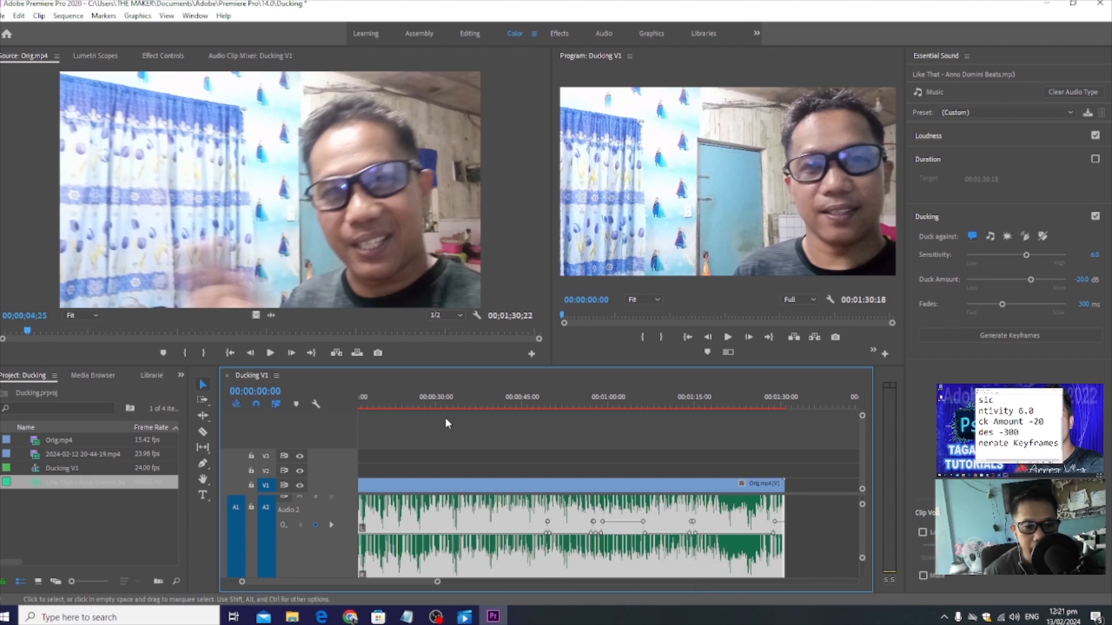
# Play the Ducking V1 sequence from near its start to check the ducked music under the voice
pyautogui.click(386, 404)
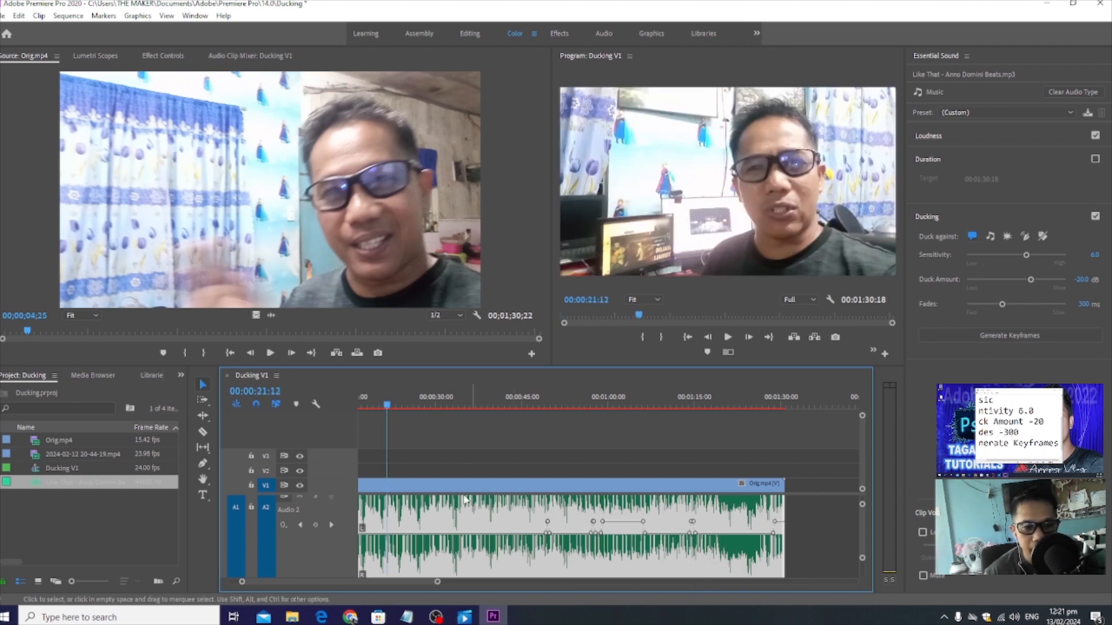
pyautogui.moveTo(386, 404); pyautogui.dragTo(311, 404)
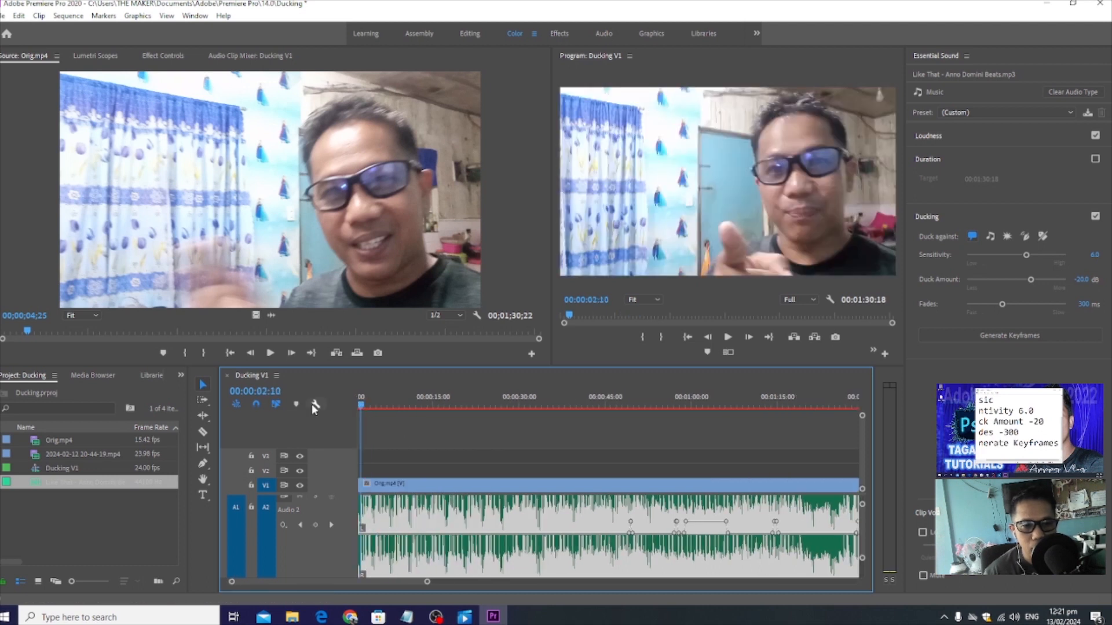
pyautogui.press('space')
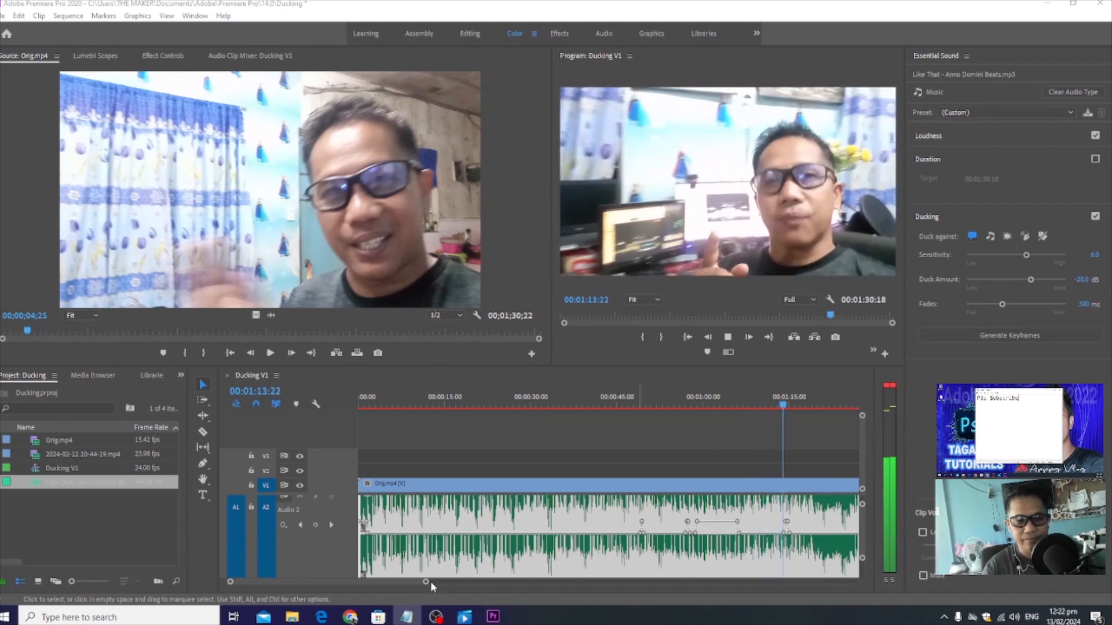
# Add another copy of the Like That music on Audio 2 directly after the existing clip and play into it
pyautogui.moveTo(430, 582); pyautogui.dragTo(503, 581)
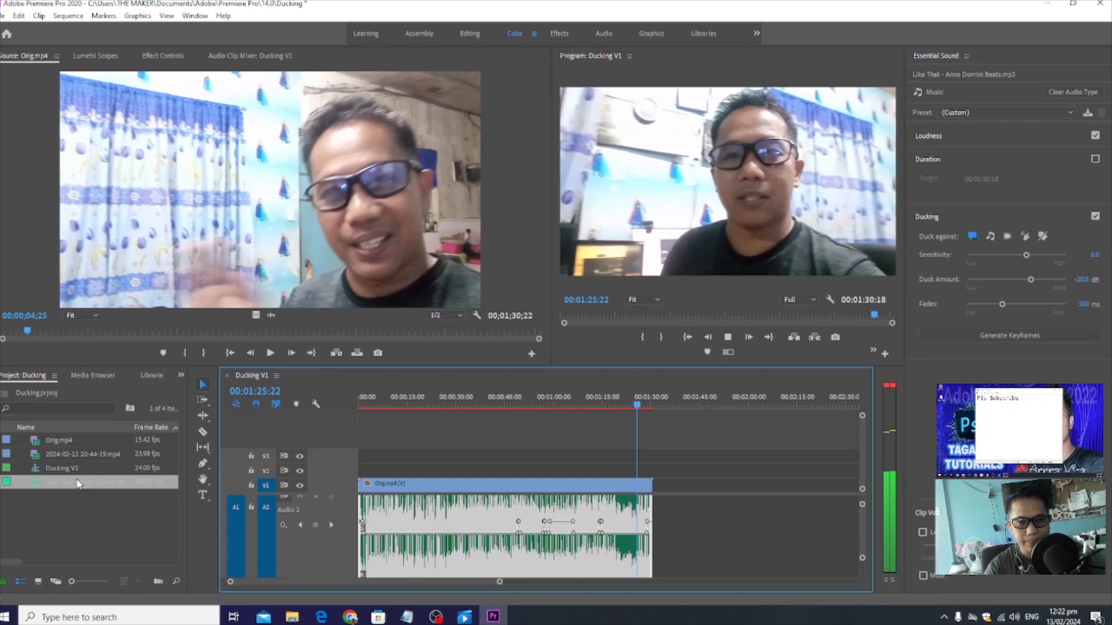
pyautogui.moveTo(78, 483); pyautogui.dragTo(652, 523)
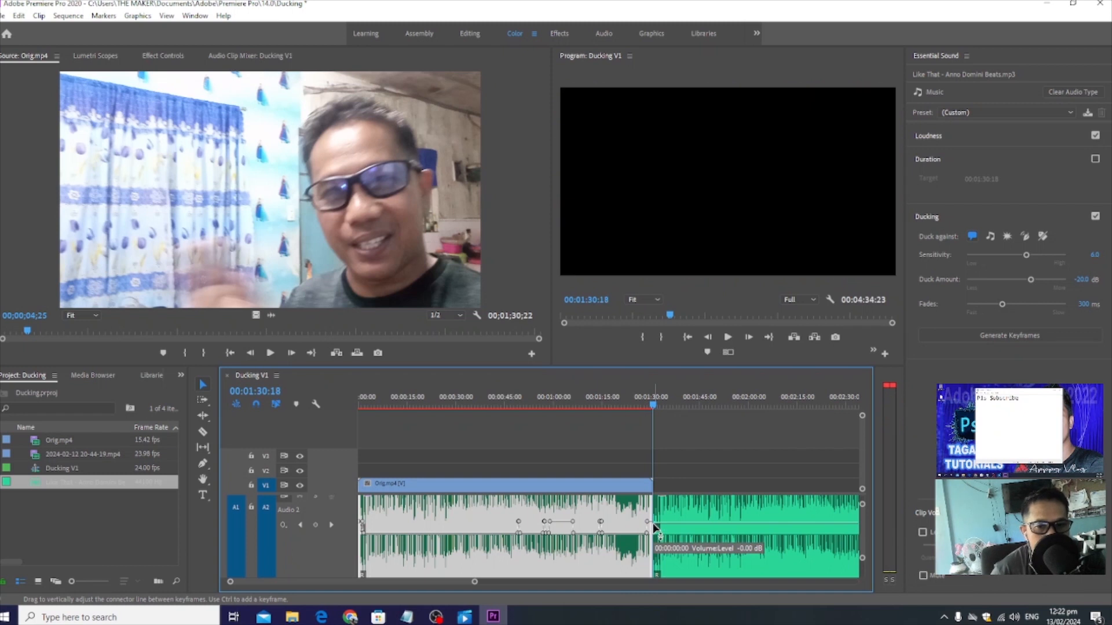
pyautogui.press('space')
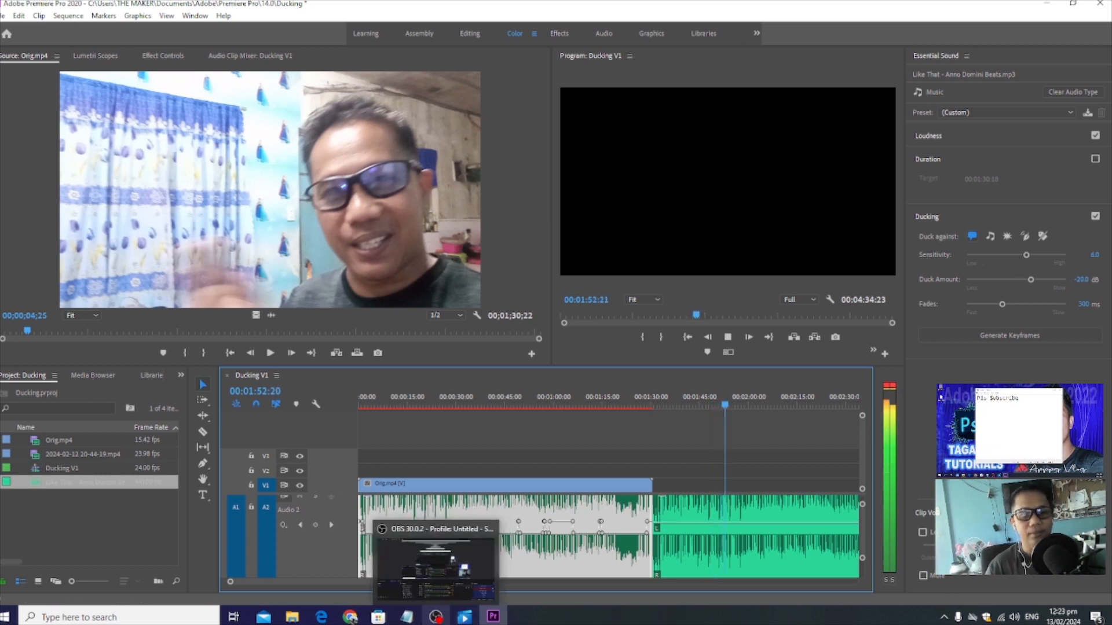
# Switch to OBS and close the Remux Recordings dialog
pyautogui.click(436, 617)
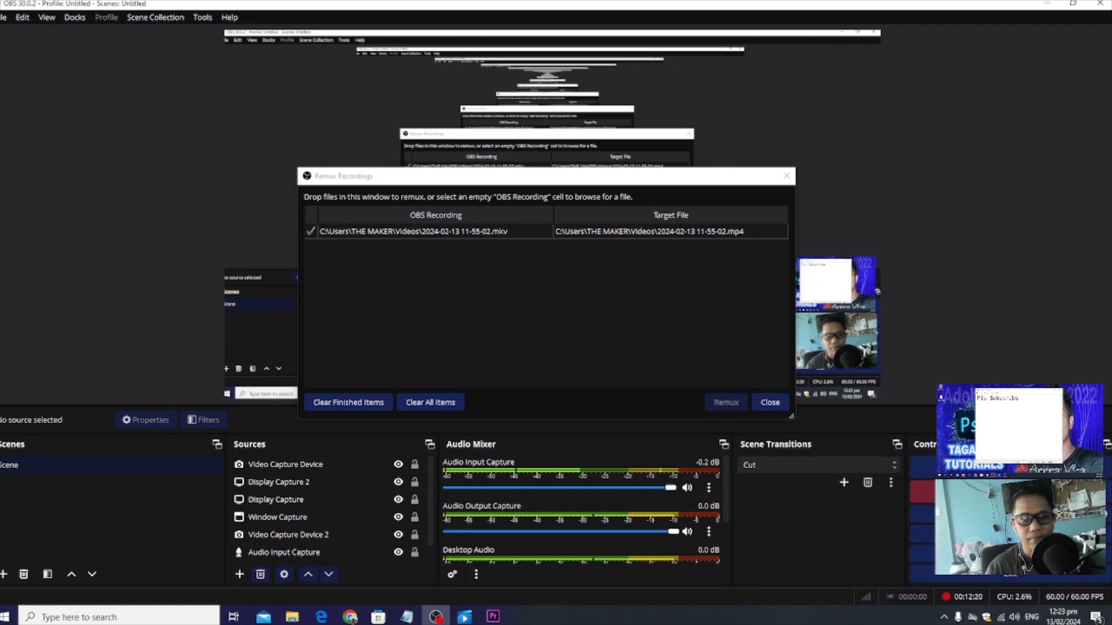
pyautogui.click(770, 402)
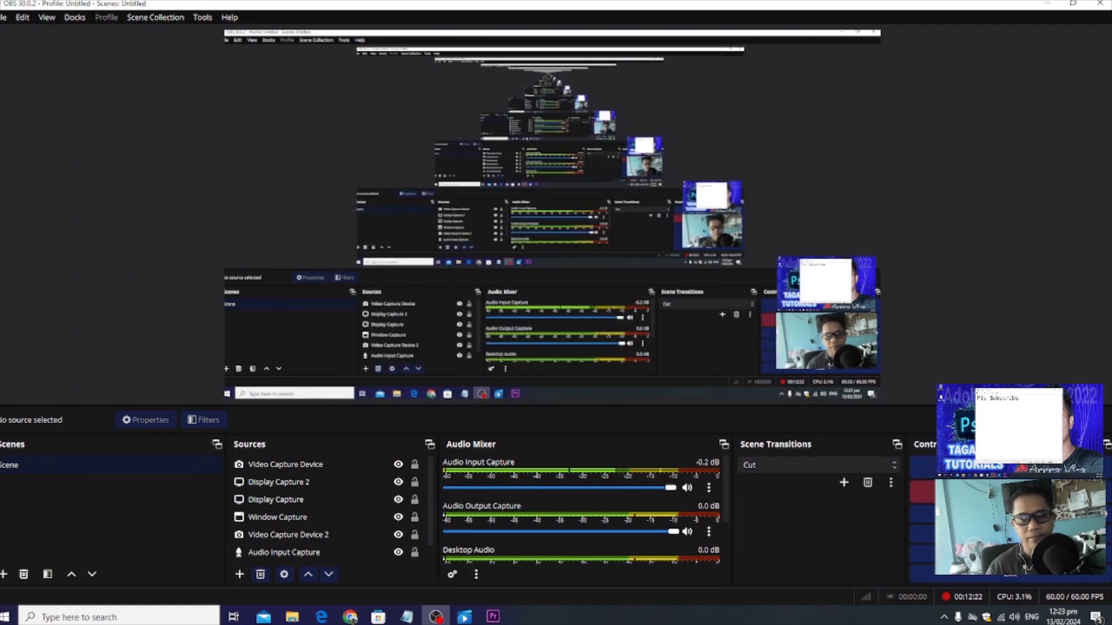